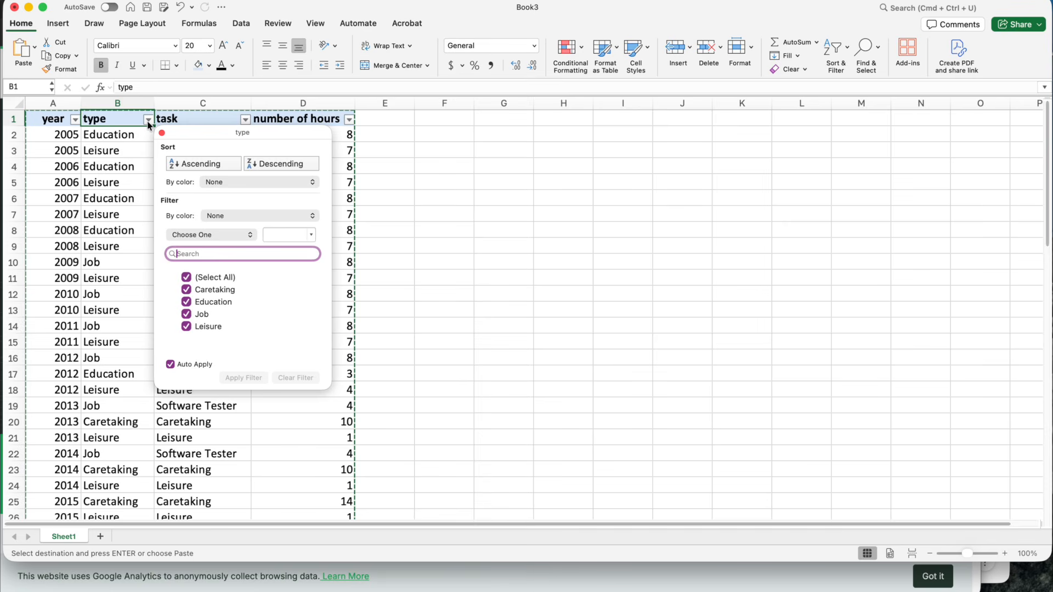
- Review the filter values available in the task and number of hours columns
click(162, 133)
click(246, 119)
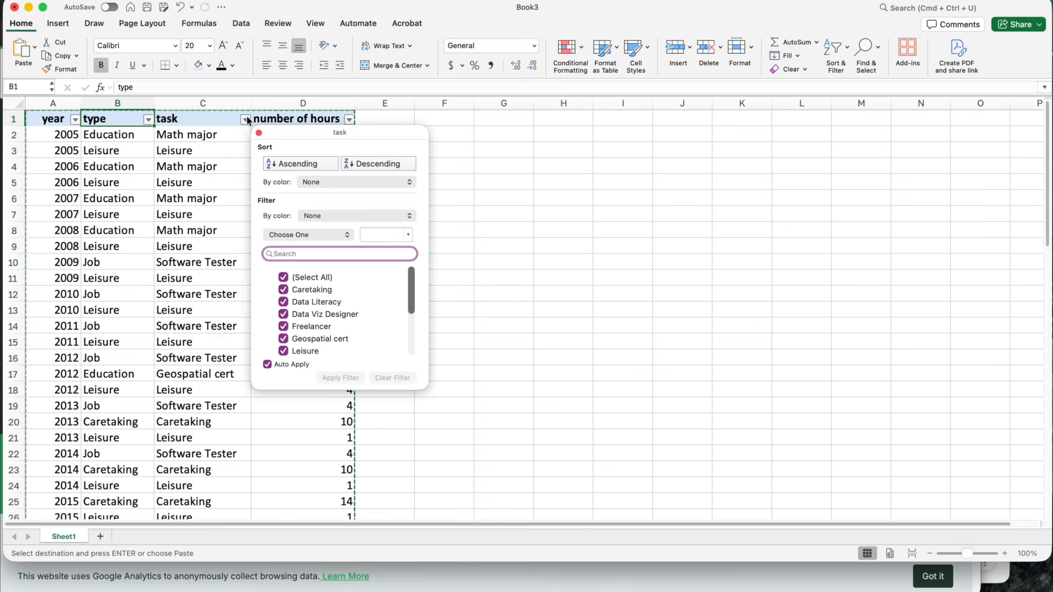
scroll(365, 304, down, 2)
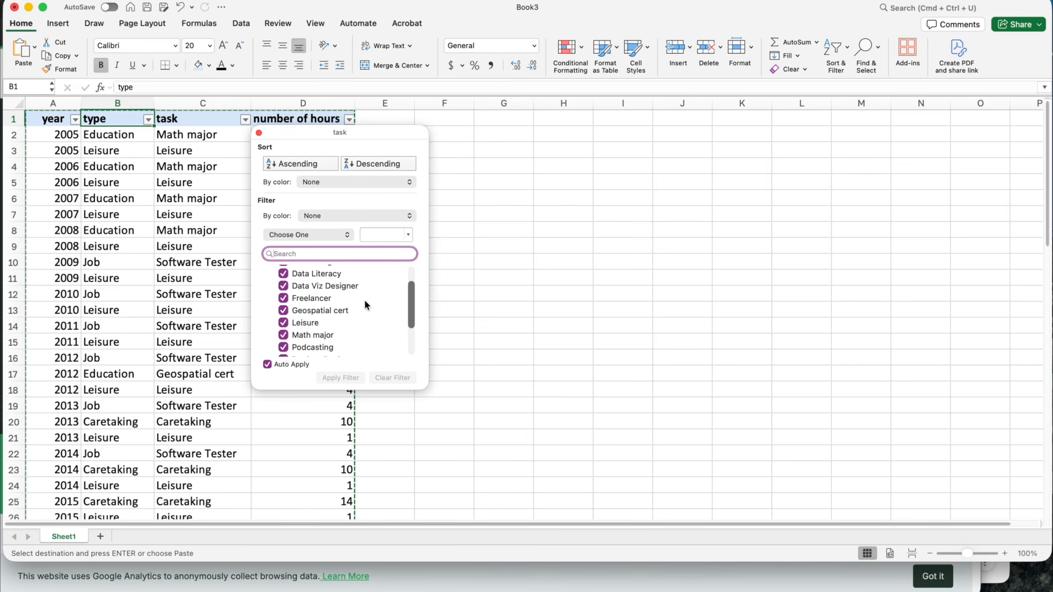
scroll(364, 300, down, 4)
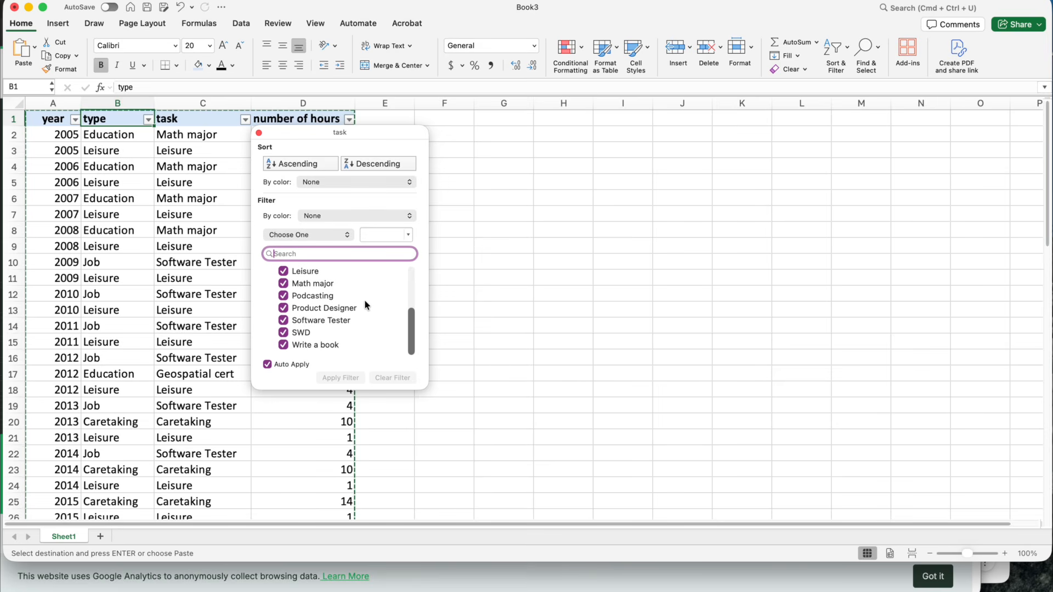
click(305, 118)
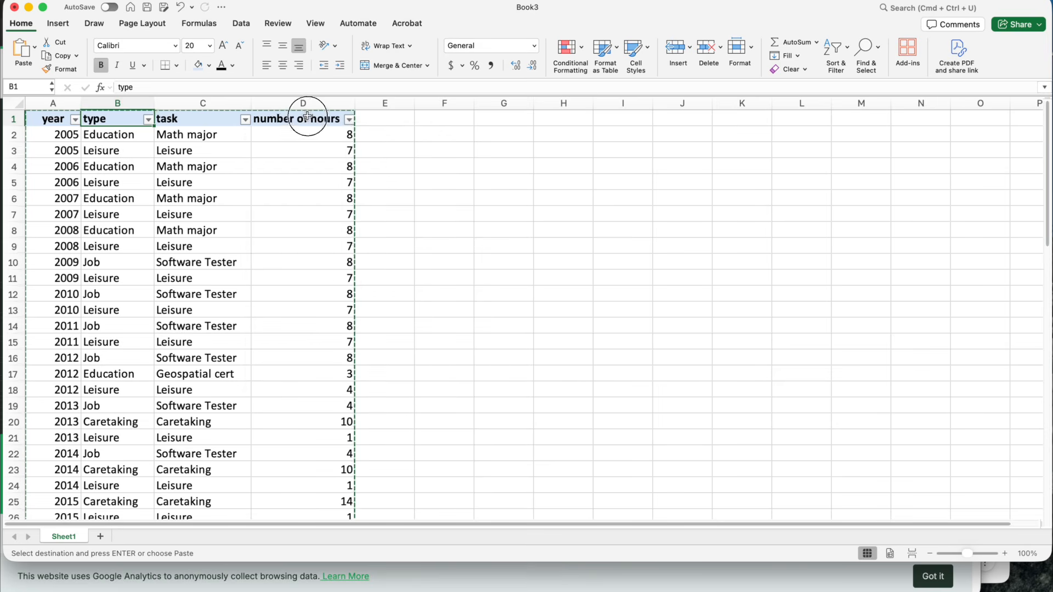
click(349, 119)
scroll(442, 316, down, 3)
scroll(441, 313, up, 3)
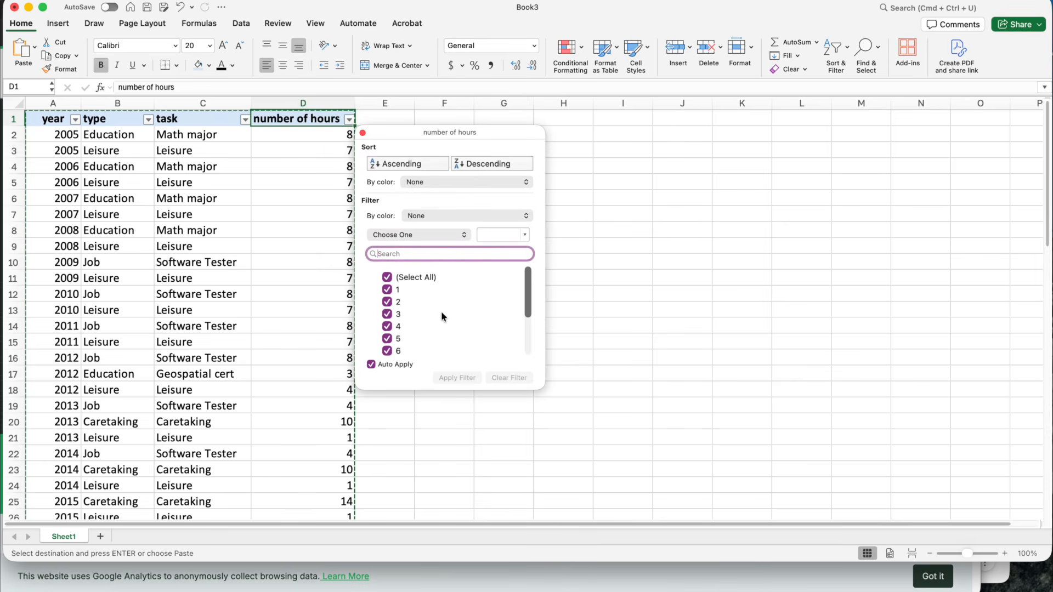
click(311, 112)
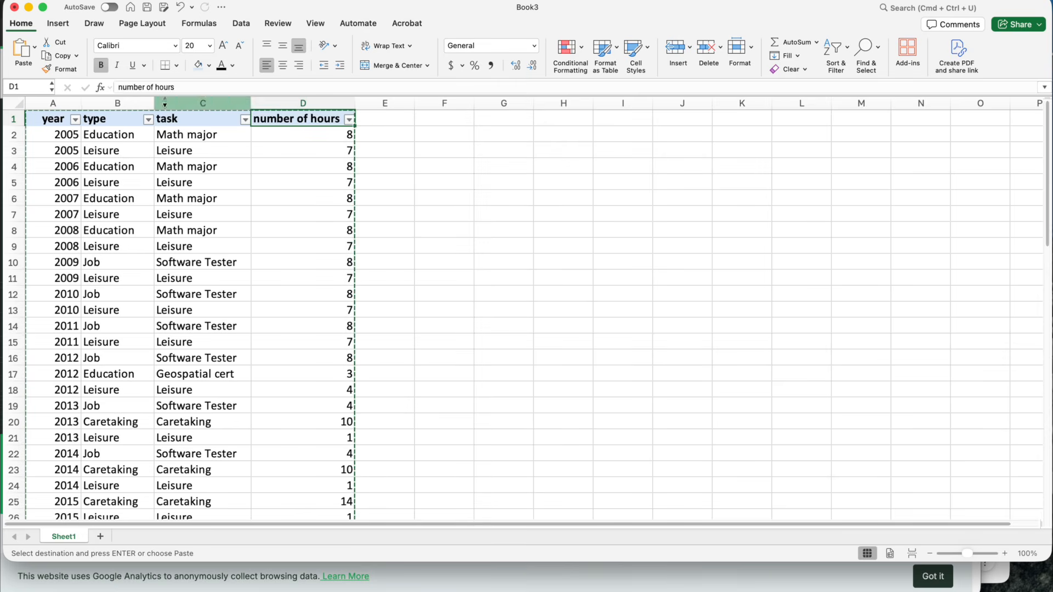
- Copy the whole data table, from the year header in A1 to the last row in D73
click(60, 118)
key(ctrl+shift+End)
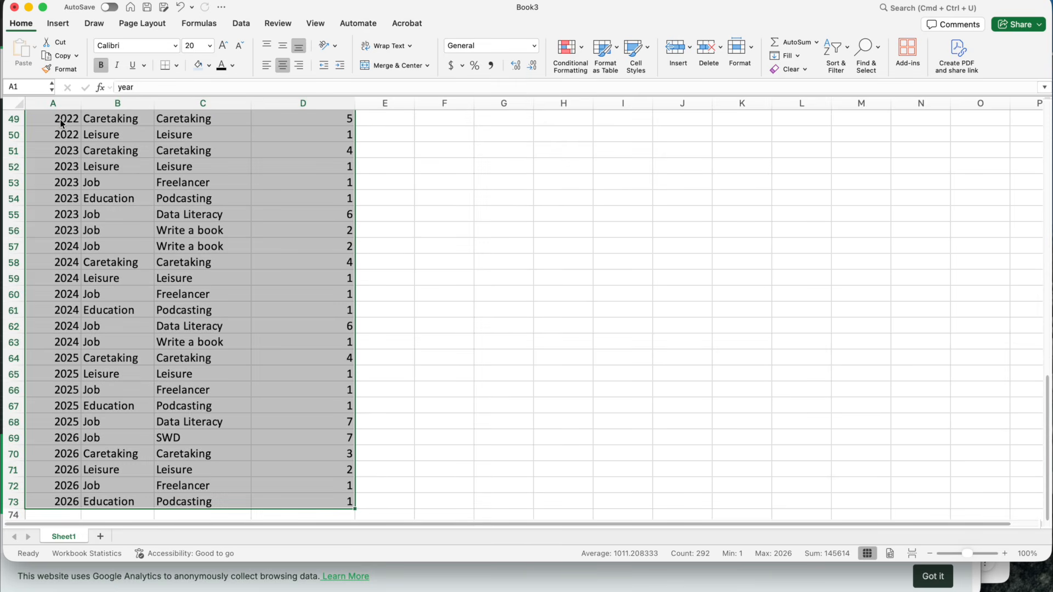
key(super+c)
scroll(60, 119, up, 15)
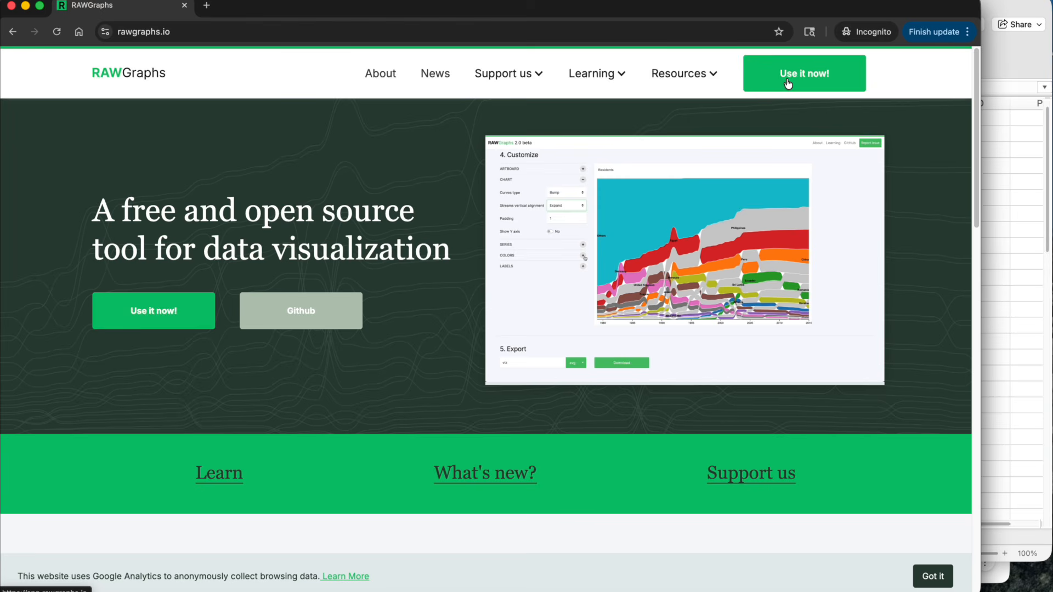
- Switch to RAWGraphs in the browser, launch its web app, and paste the copied table as the data source
click(788, 84)
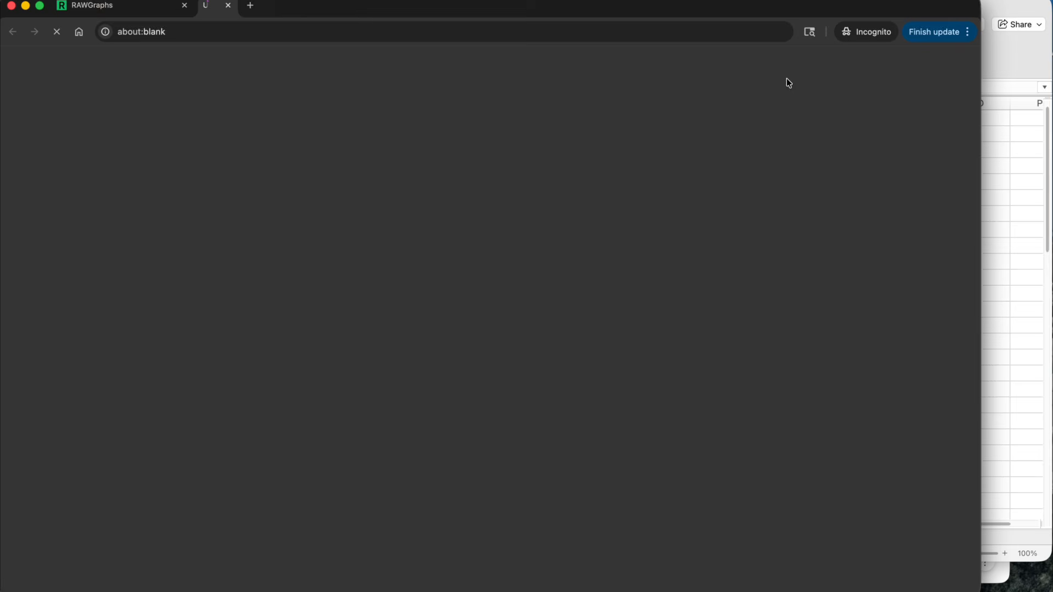
click(448, 160)
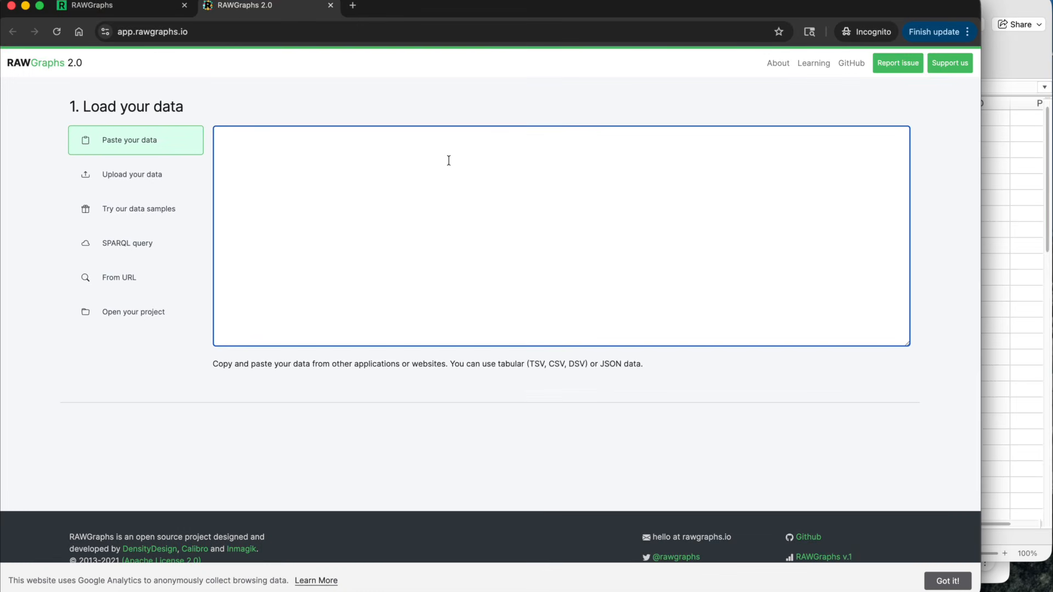
key(super+v)
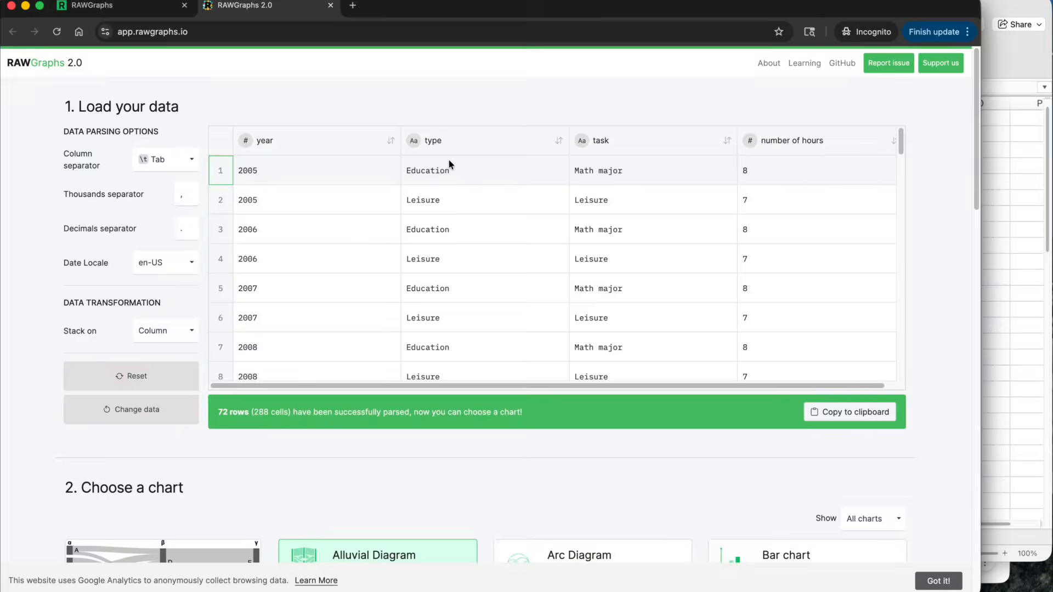
- Check the data types assigned to the year and type columns
click(246, 142)
click(245, 142)
click(416, 143)
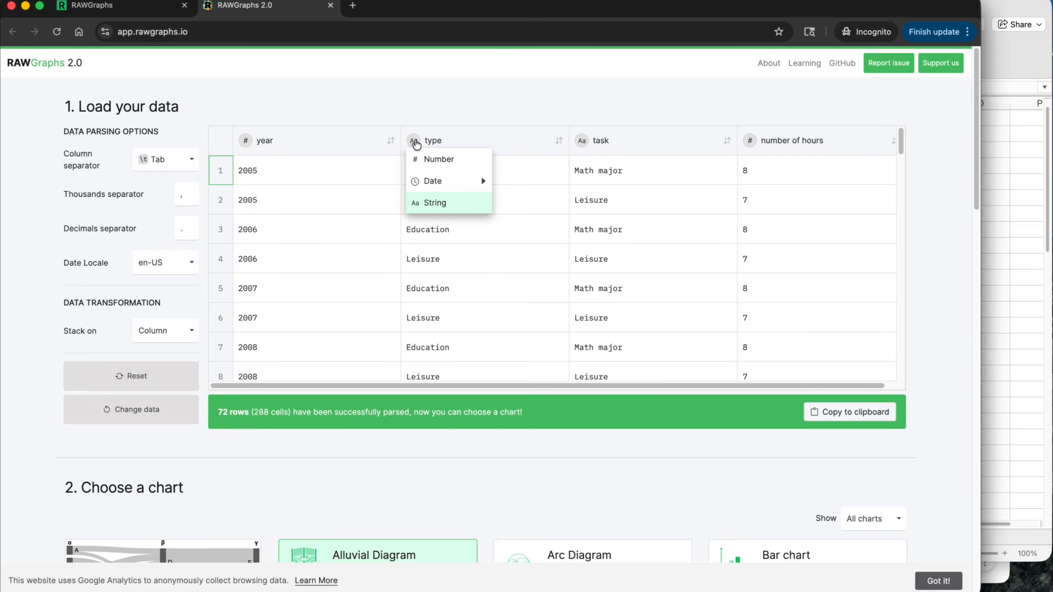
click(415, 143)
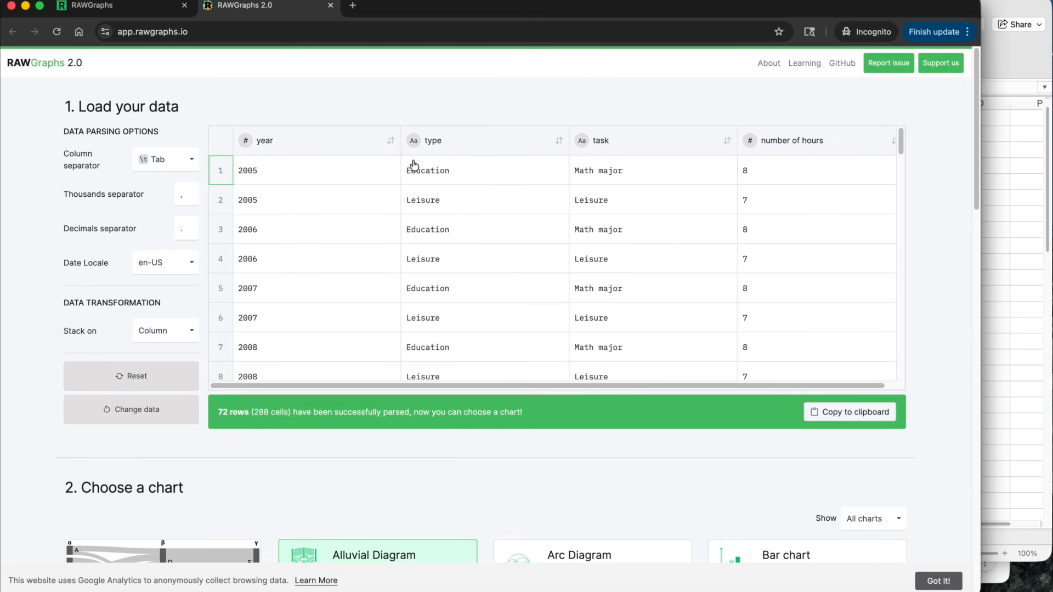
- Choose the Streamgraph (area chart) as the chart type
scroll(452, 456, down, 3)
scroll(453, 460, down, 6)
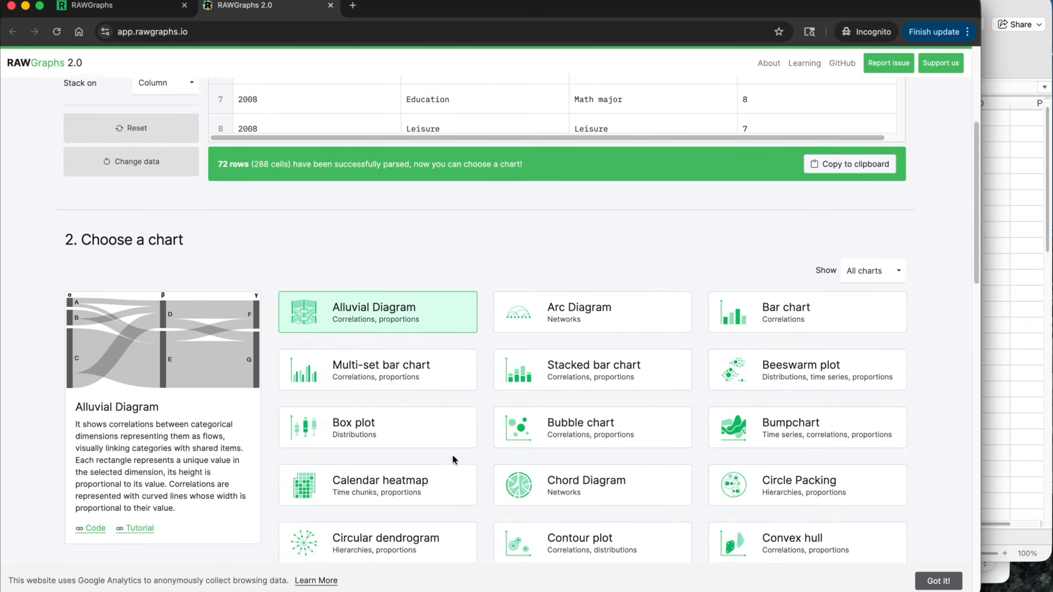
scroll(453, 460, down, 2)
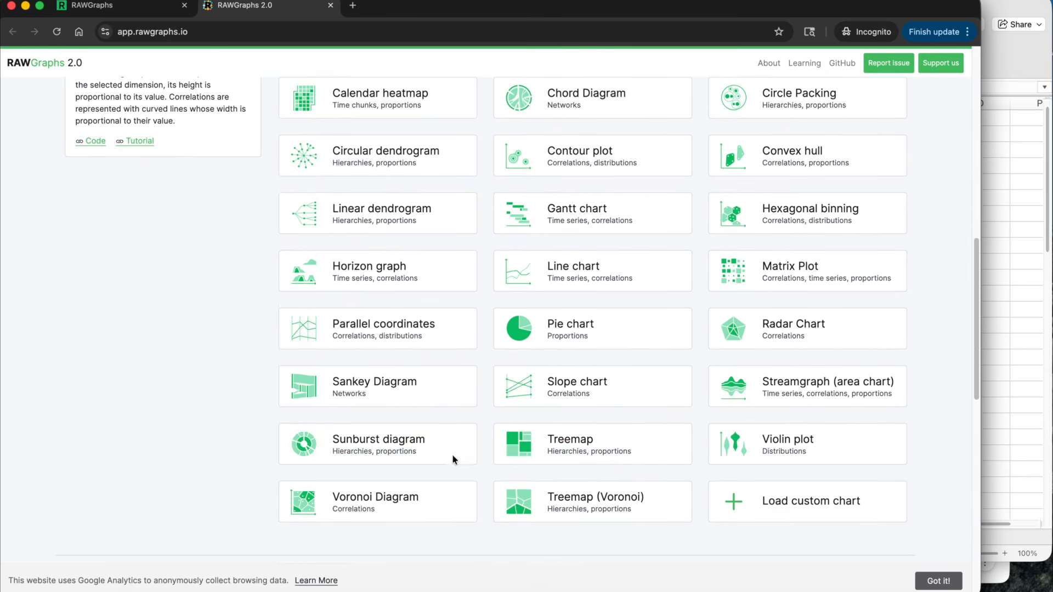
click(758, 382)
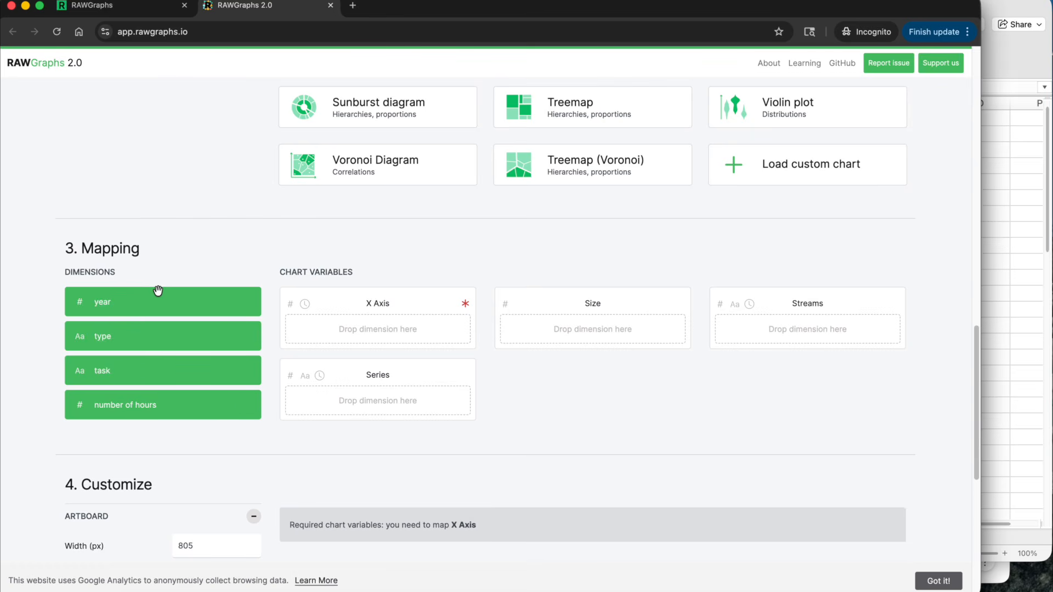
- Map year to X Axis, number of hours to Size, and task to Streams
drag(156, 293, 373, 330)
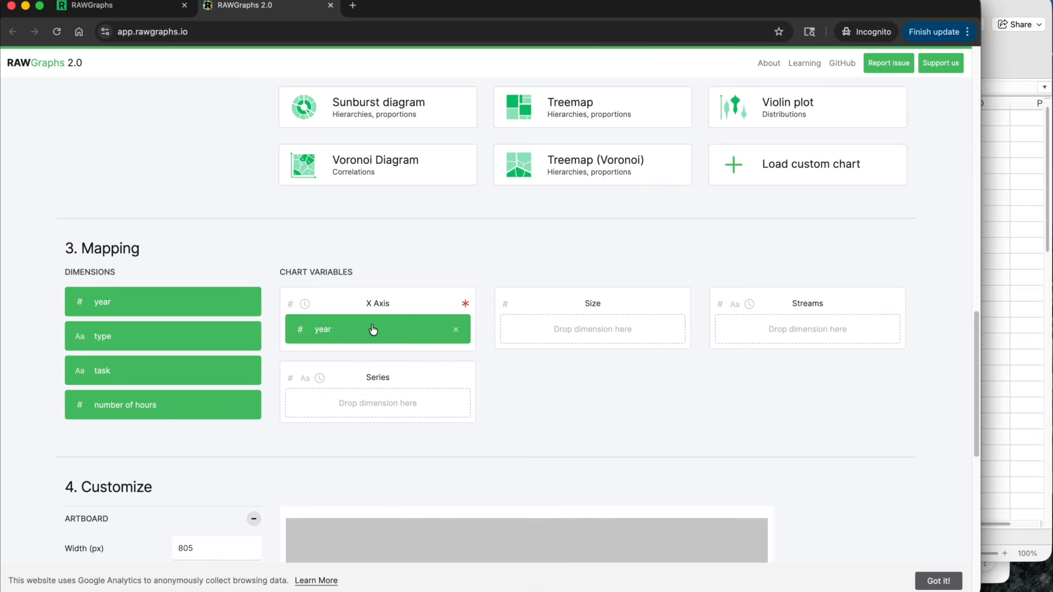
drag(114, 405, 564, 340)
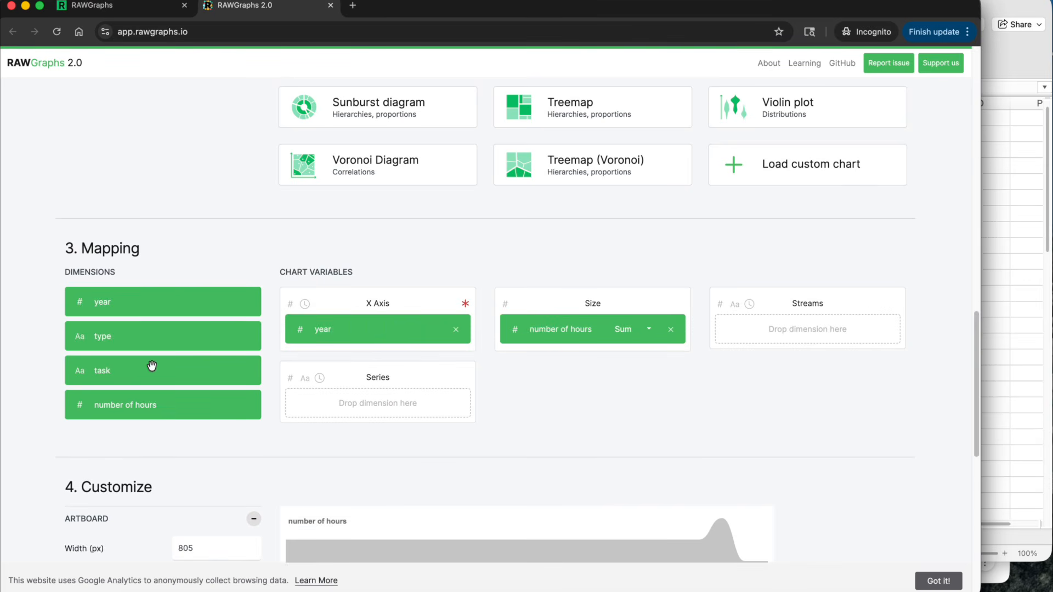
drag(152, 366, 805, 351)
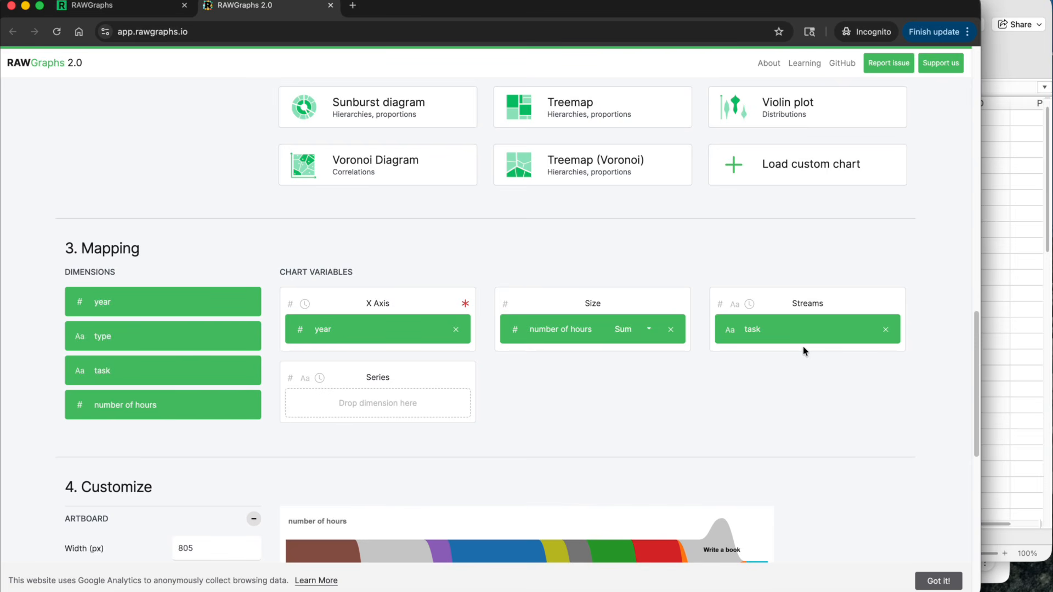
- Set the artboard width to 1000 px
scroll(862, 399, down, 5)
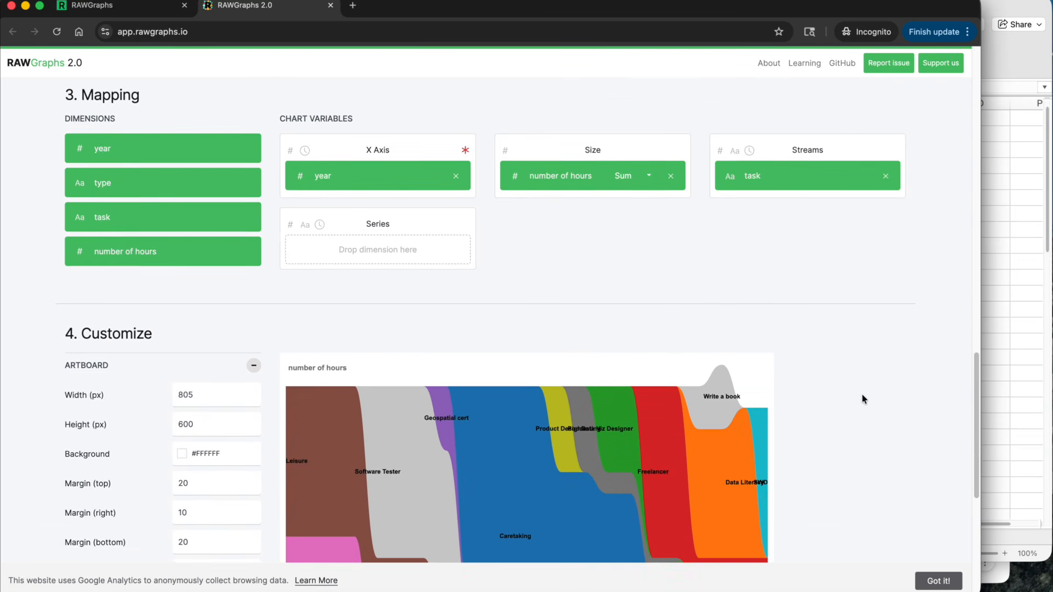
scroll(862, 398, down, 7)
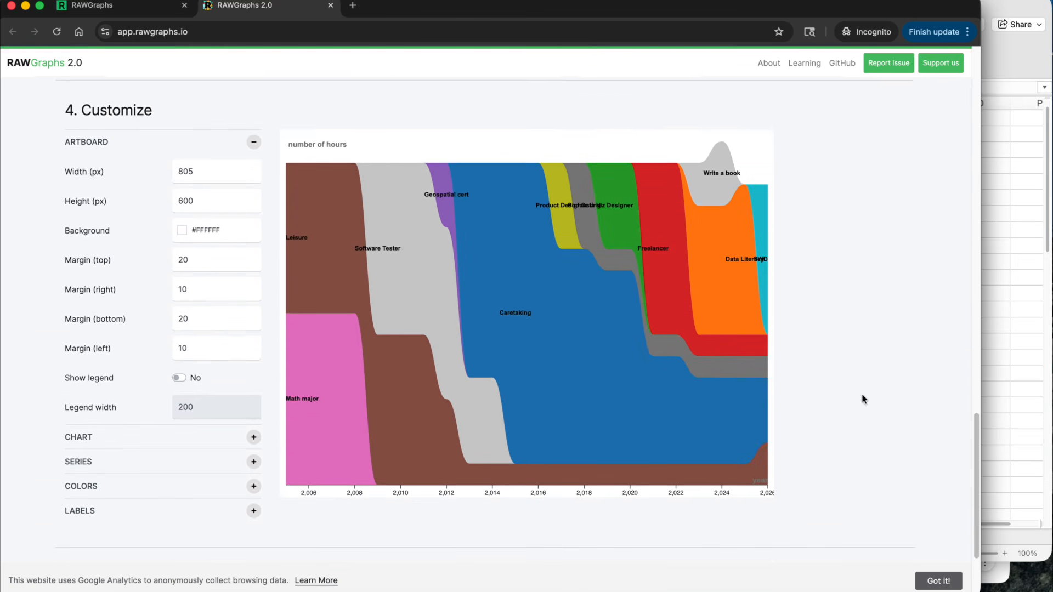
double_click(202, 169)
text(1000)
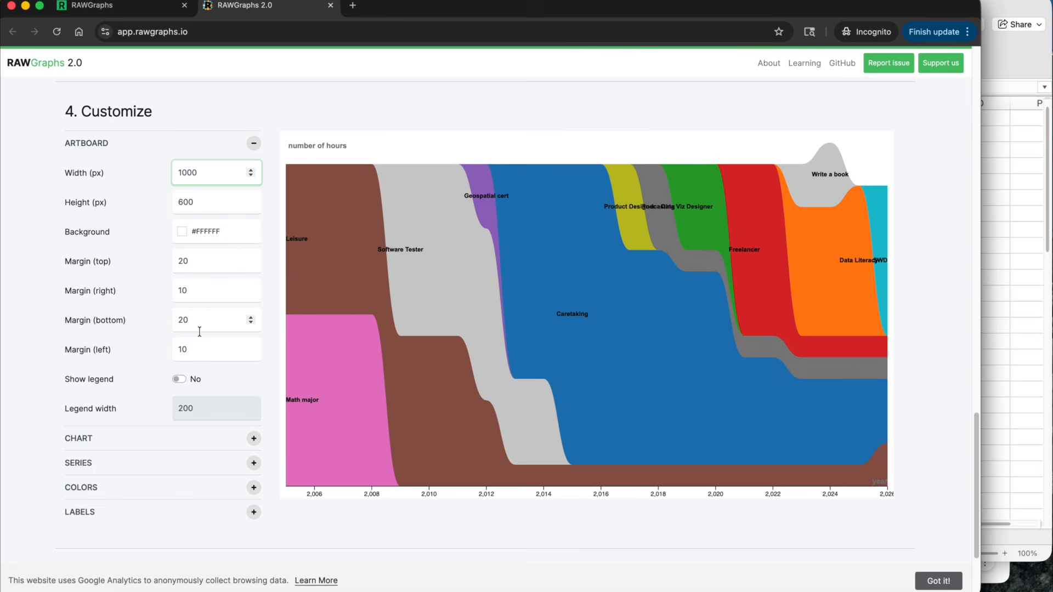
- Expand the chart options and sort the streams by Inside out
click(253, 439)
scroll(209, 436, down, 1)
scroll(186, 434, down, 3)
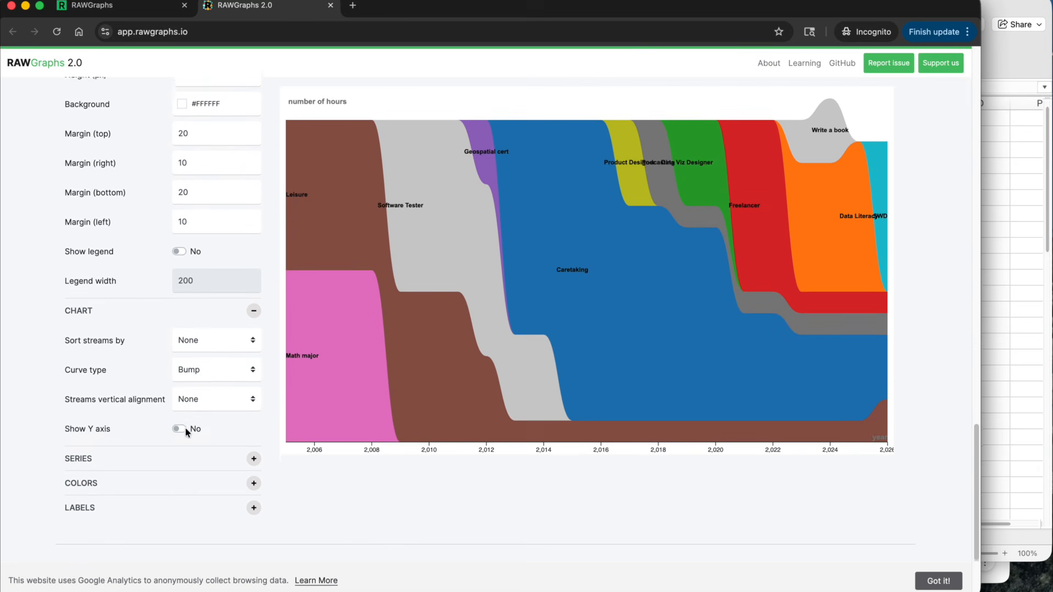
click(214, 334)
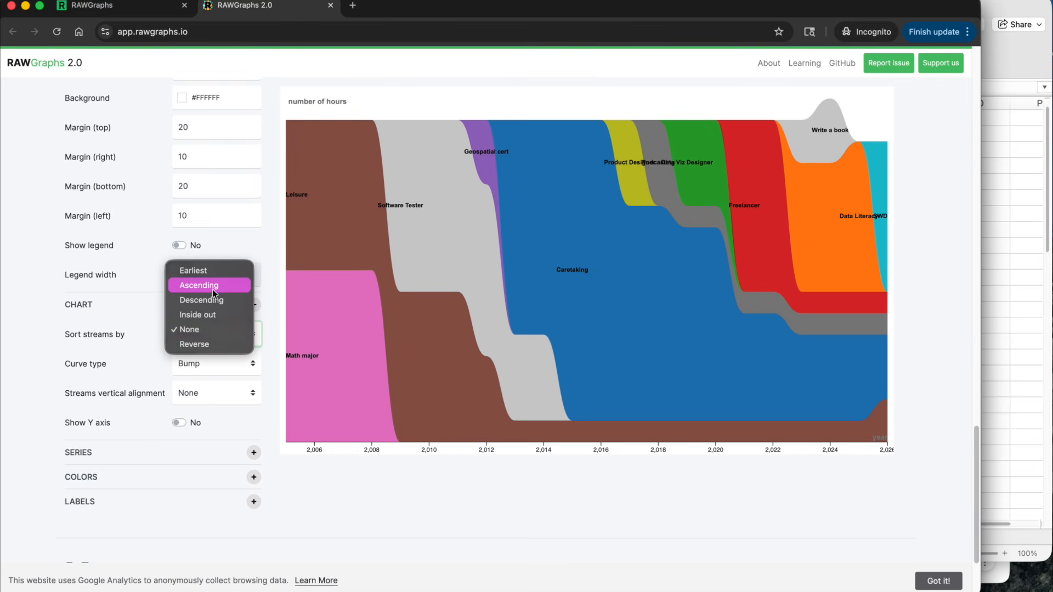
click(210, 313)
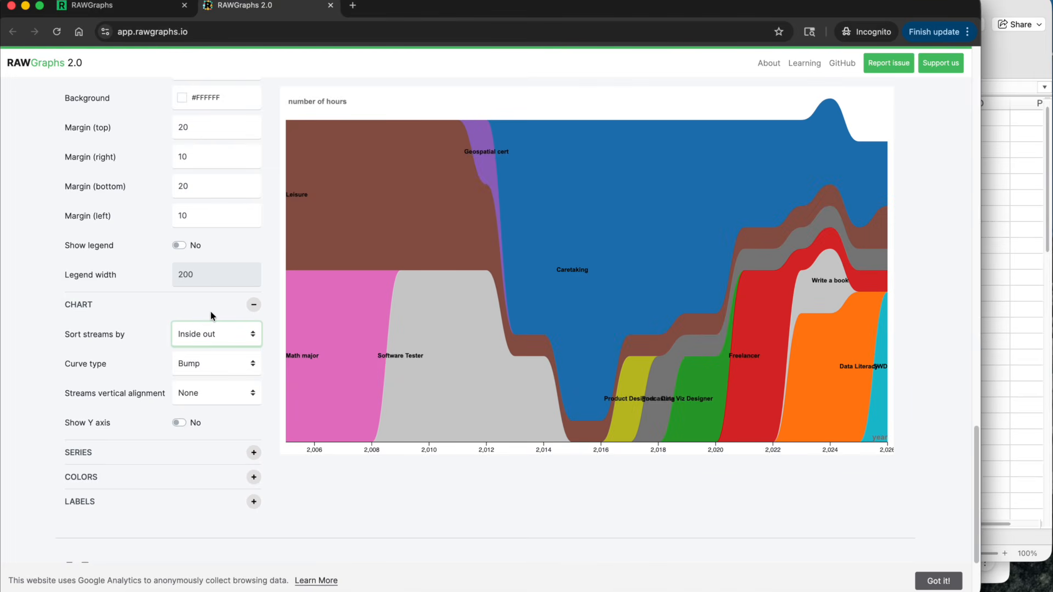
- Set the streams' vertical alignment to Wiggle and the curve type to Basis
click(206, 391)
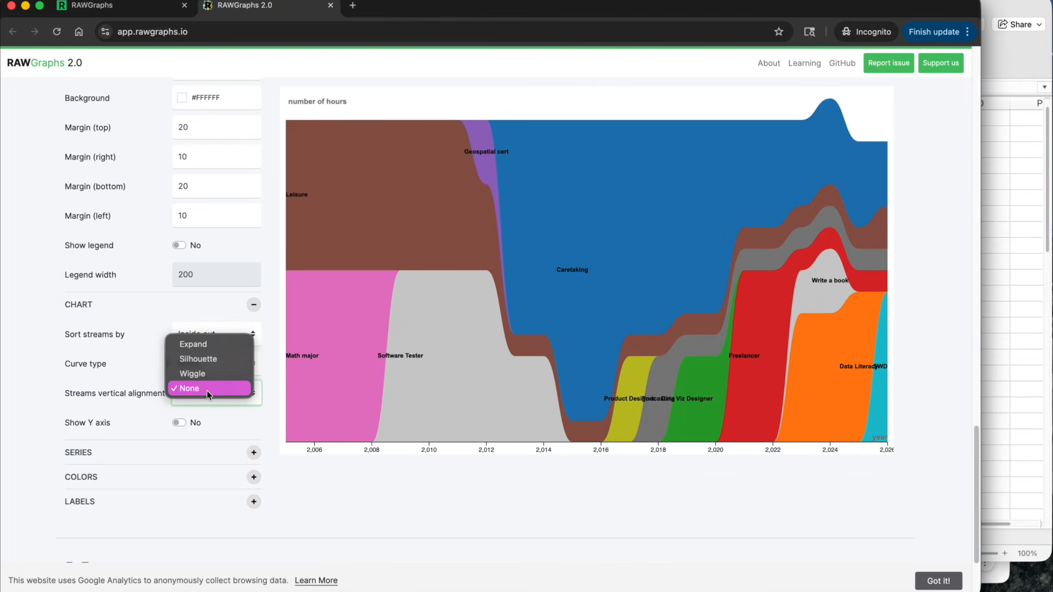
click(208, 367)
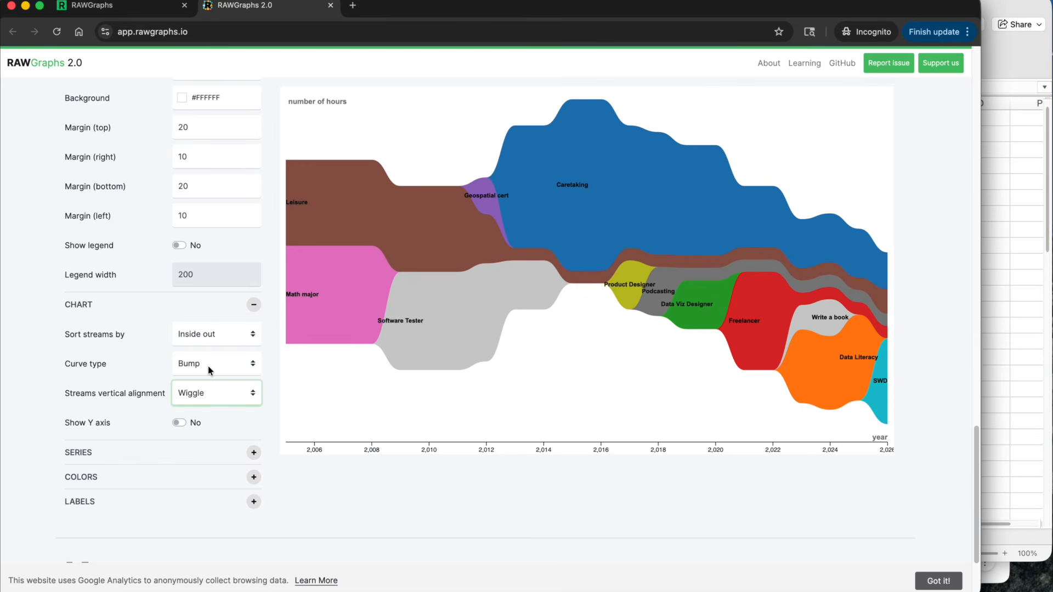
click(207, 377)
click(207, 364)
click(207, 347)
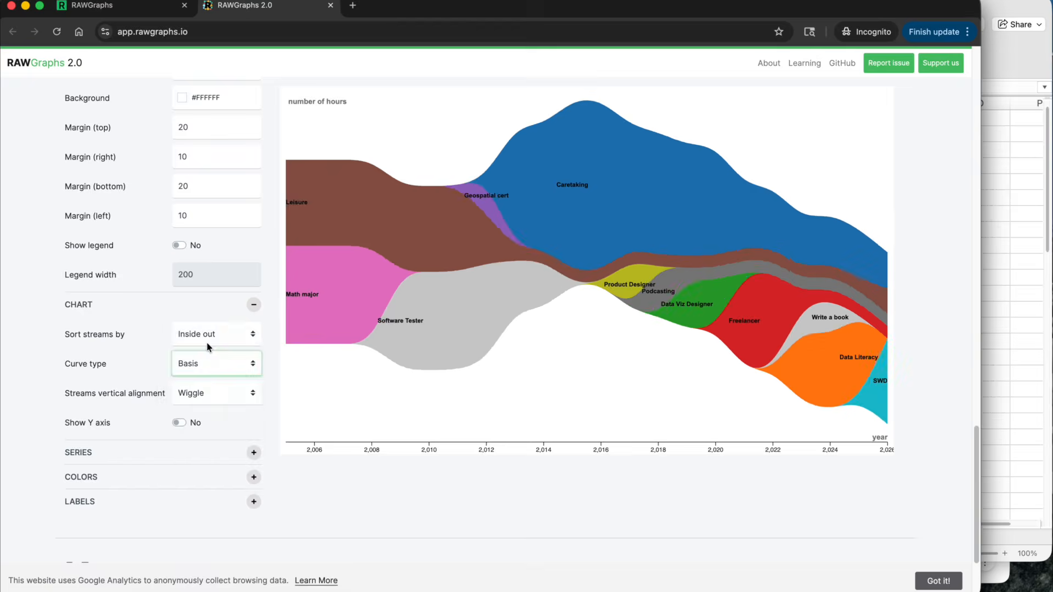
- Sort the streams by Ascending
click(207, 334)
click(208, 320)
click(208, 332)
click(208, 320)
- Look through the series options and collapse them again
scroll(232, 428, down, 1)
click(253, 405)
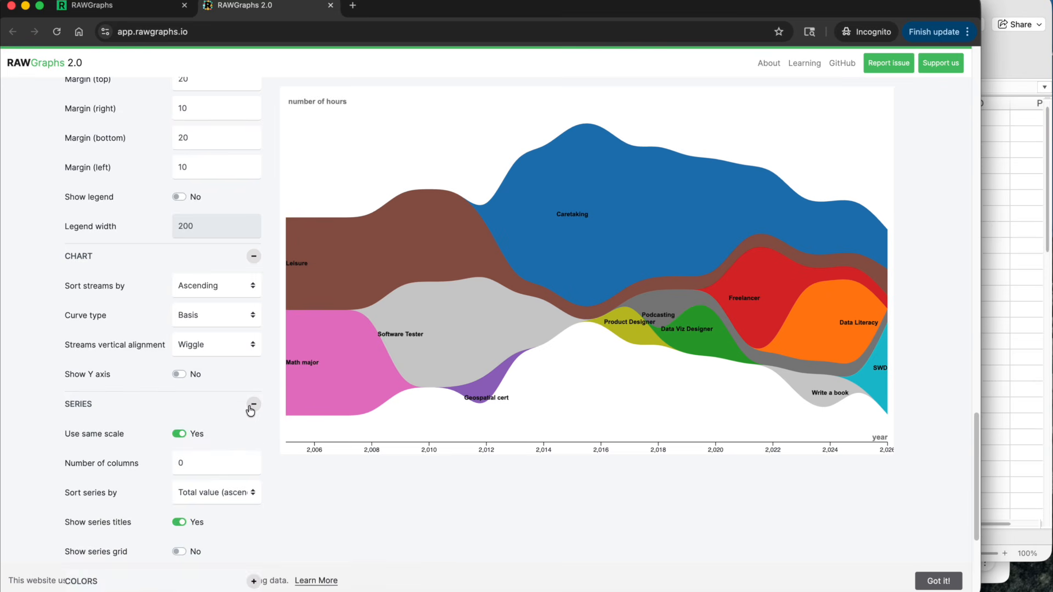
scroll(224, 408, down, 3)
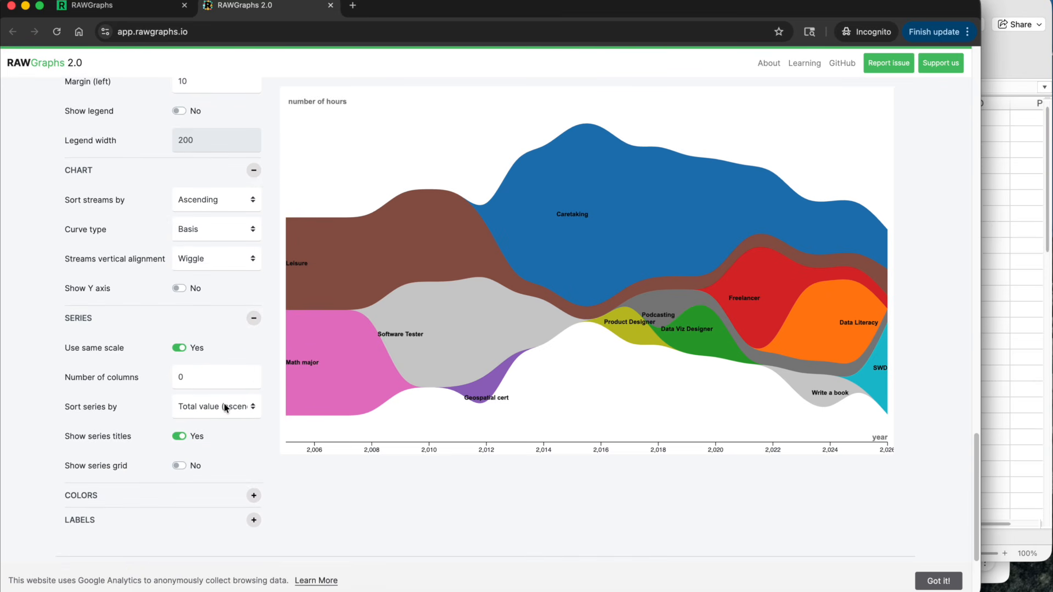
click(254, 322)
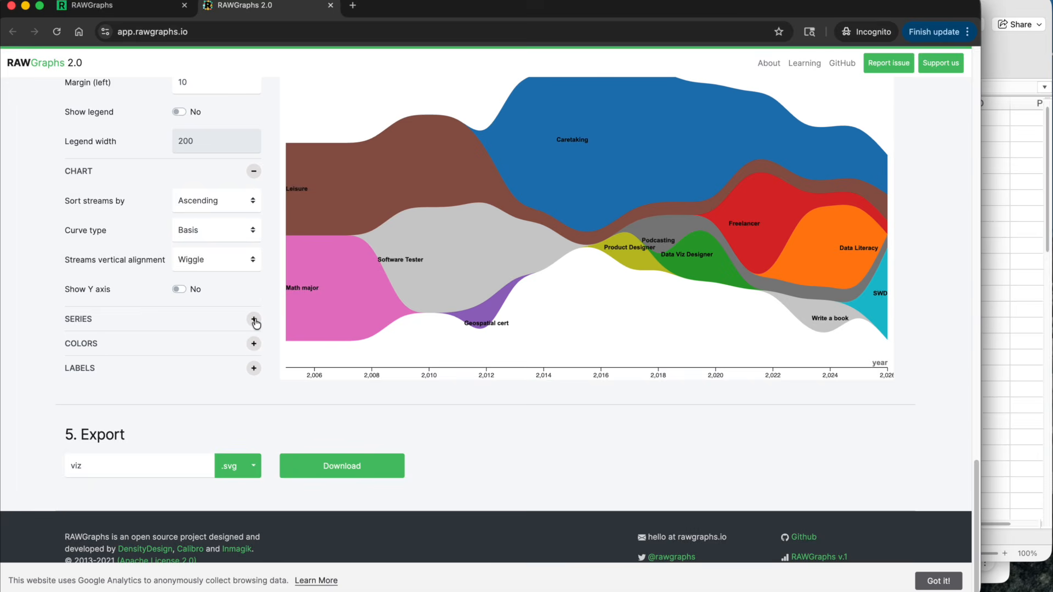
- Try the Turbo discrete color scheme on the streams, and return to Categorical 10
click(255, 344)
scroll(251, 402, down, 2)
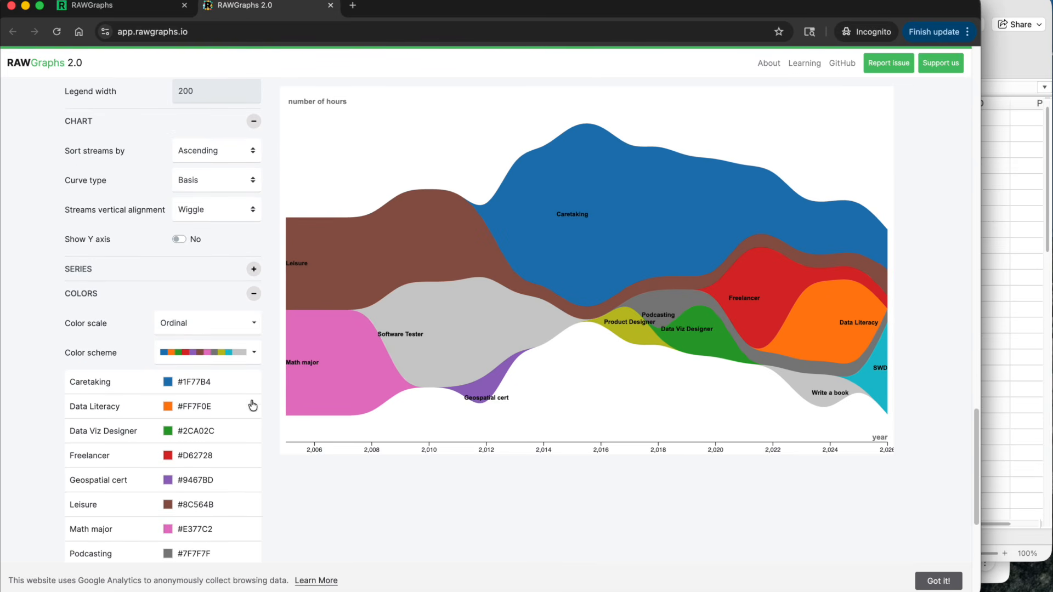
click(248, 353)
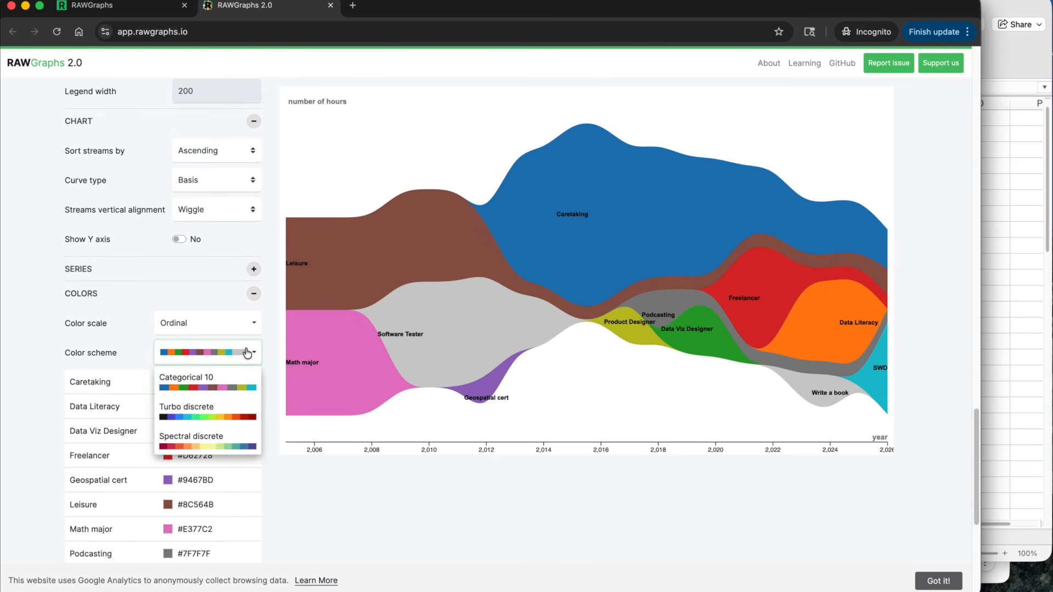
click(228, 415)
click(230, 358)
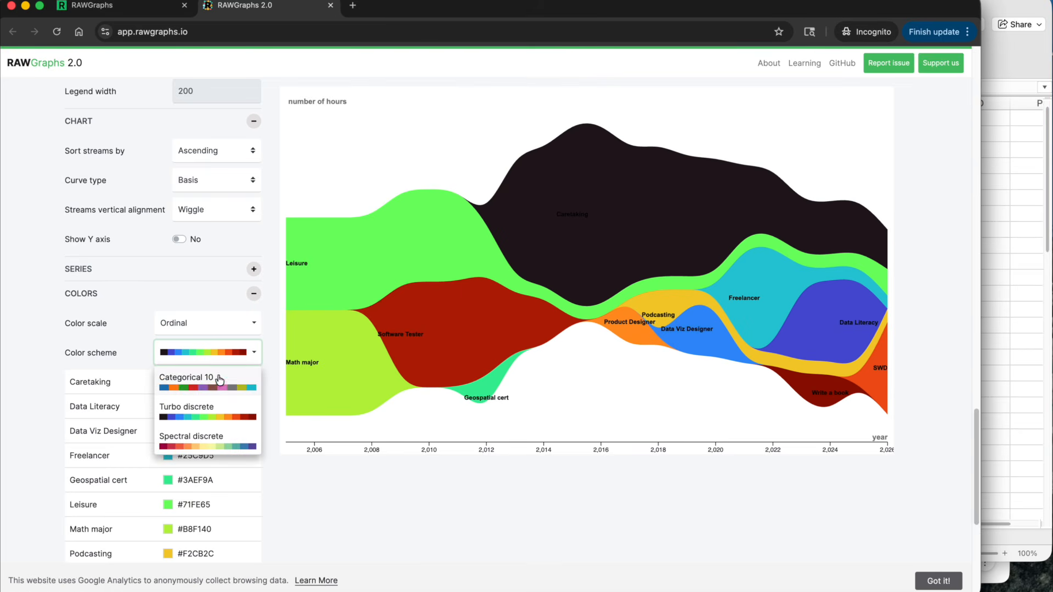
click(219, 378)
- Recolor the Geospatial cert stream dark green, #417505
scroll(250, 406, down, 1)
scroll(250, 405, down, 2)
click(168, 411)
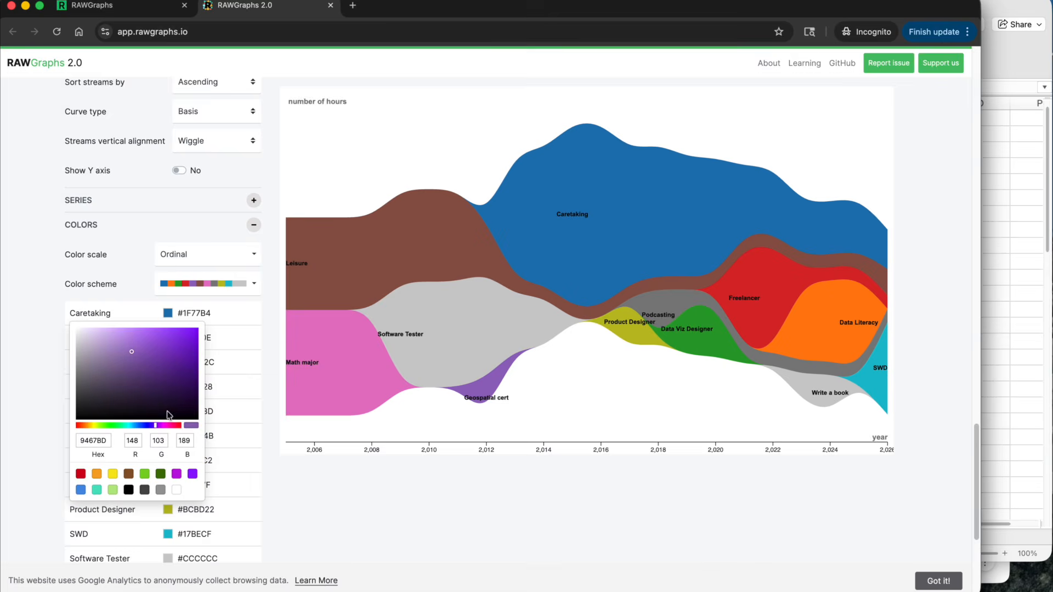
click(161, 475)
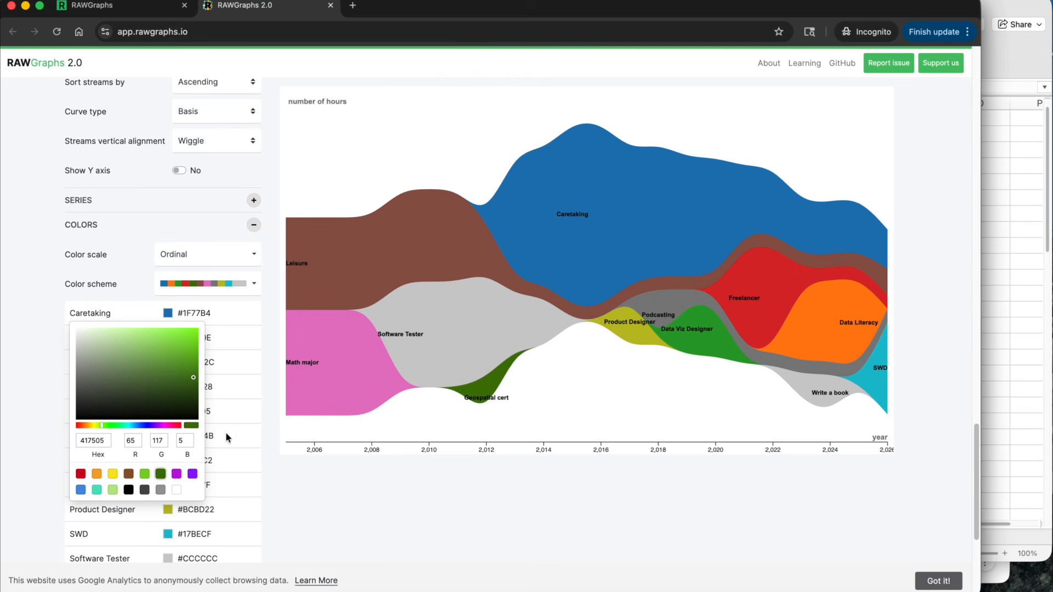
click(255, 436)
- Expand the label options and try the chart with the streams labels turned off, restoring them at the end
scroll(215, 417, down, 1)
scroll(215, 417, down, 5)
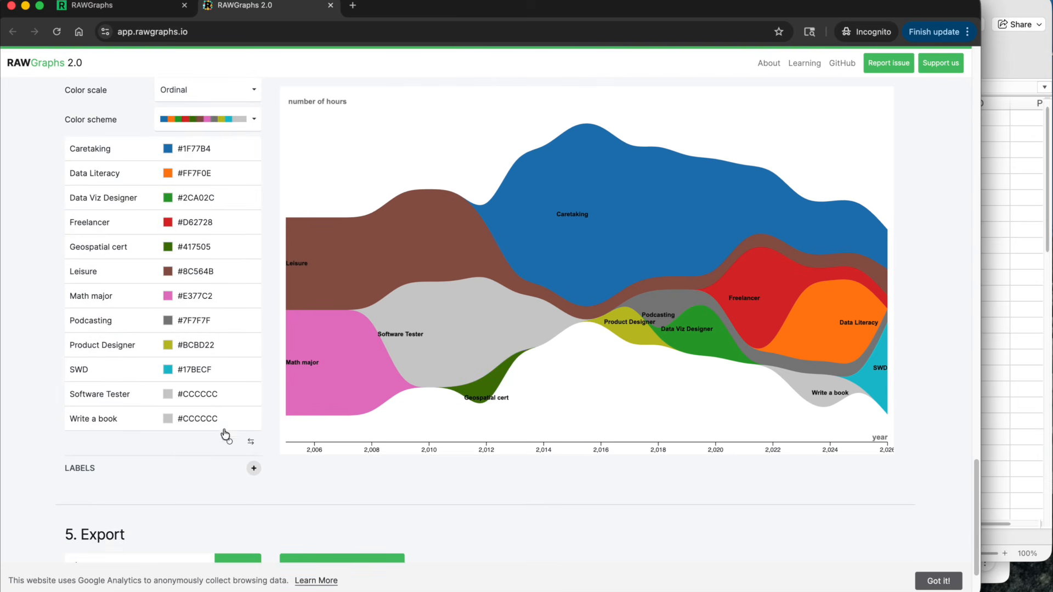
click(253, 471)
scroll(195, 482, down, 5)
click(177, 361)
click(177, 360)
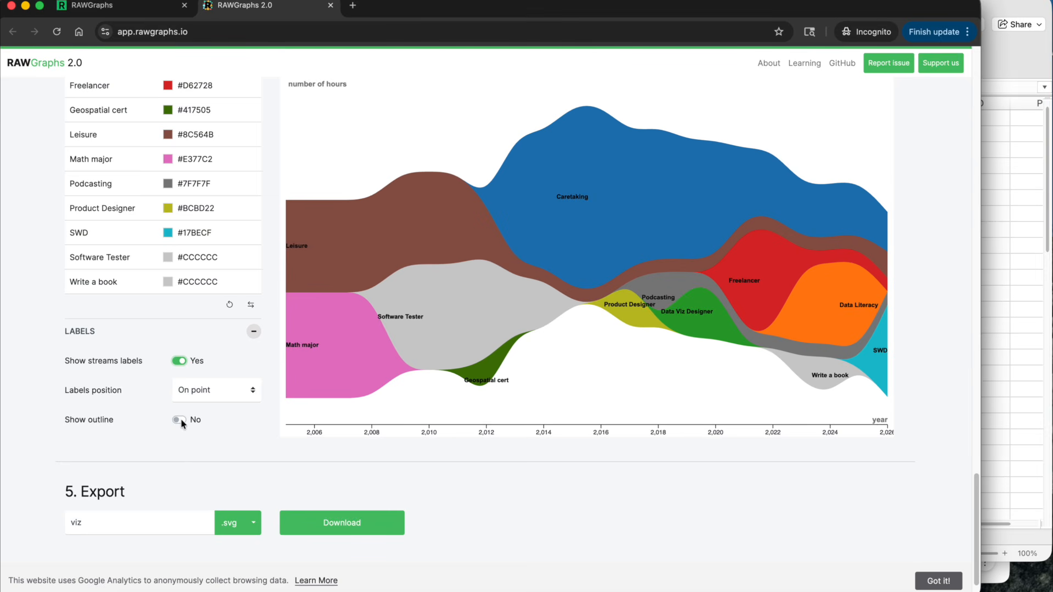
- Name the export file "career streamgraph", keep the .svg format, and download it
scroll(188, 448, down, 2)
click(254, 467)
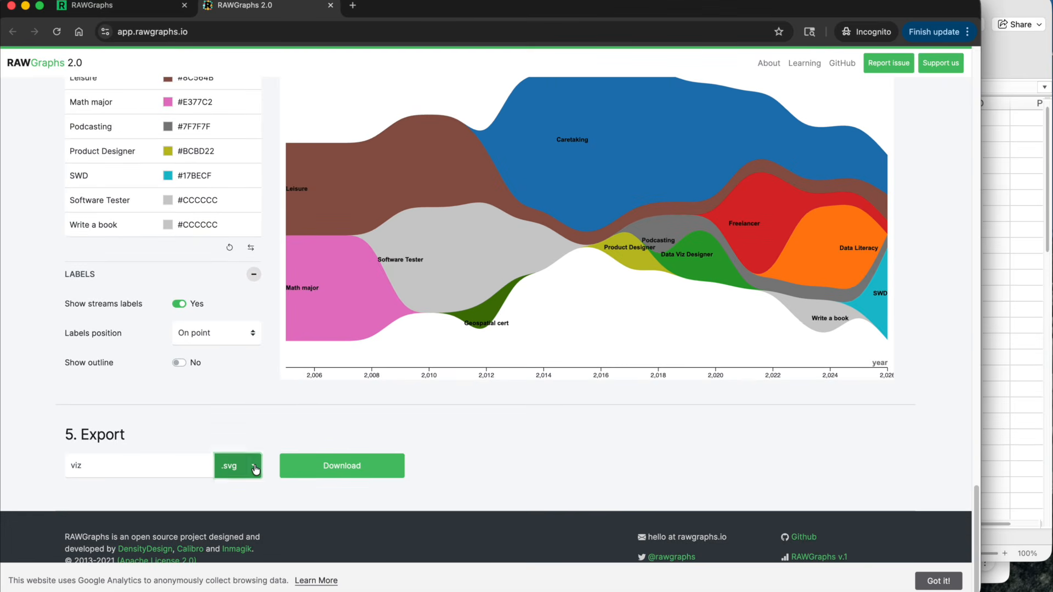
click(254, 467)
double_click(156, 460)
text(career )
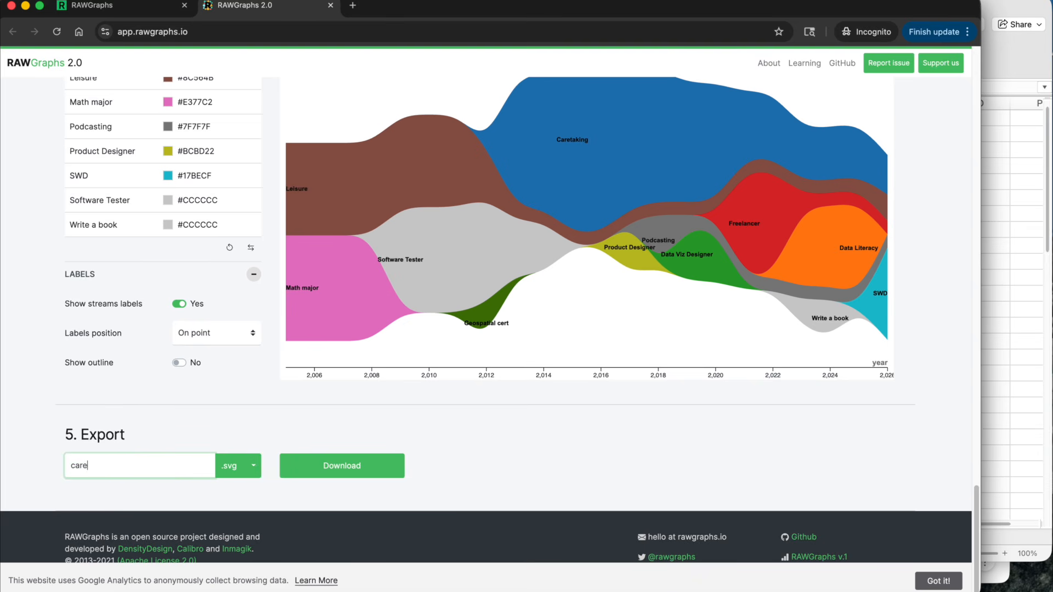
text(streamgraph)
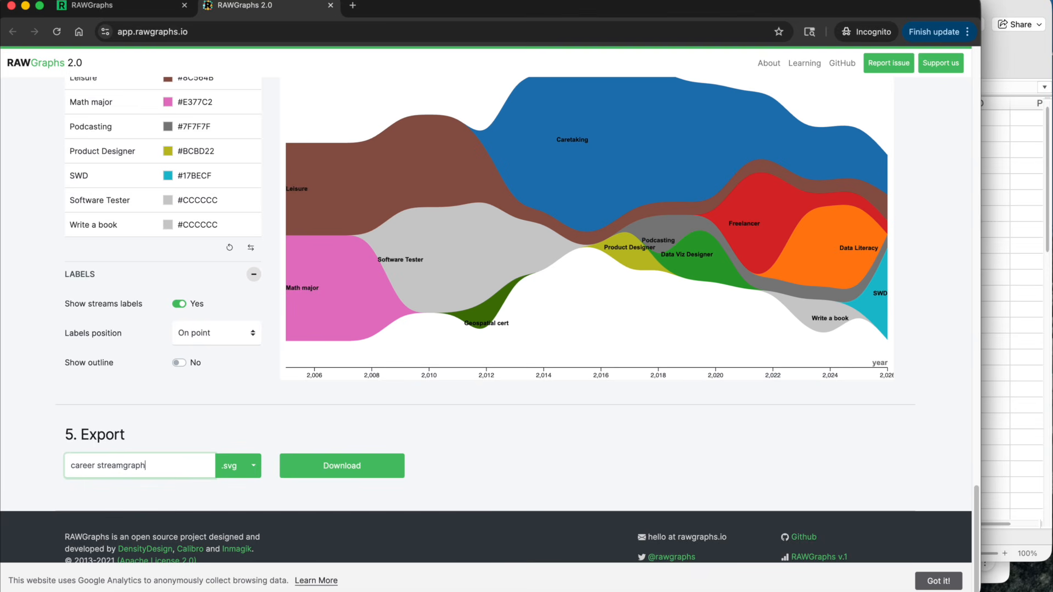
click(307, 465)
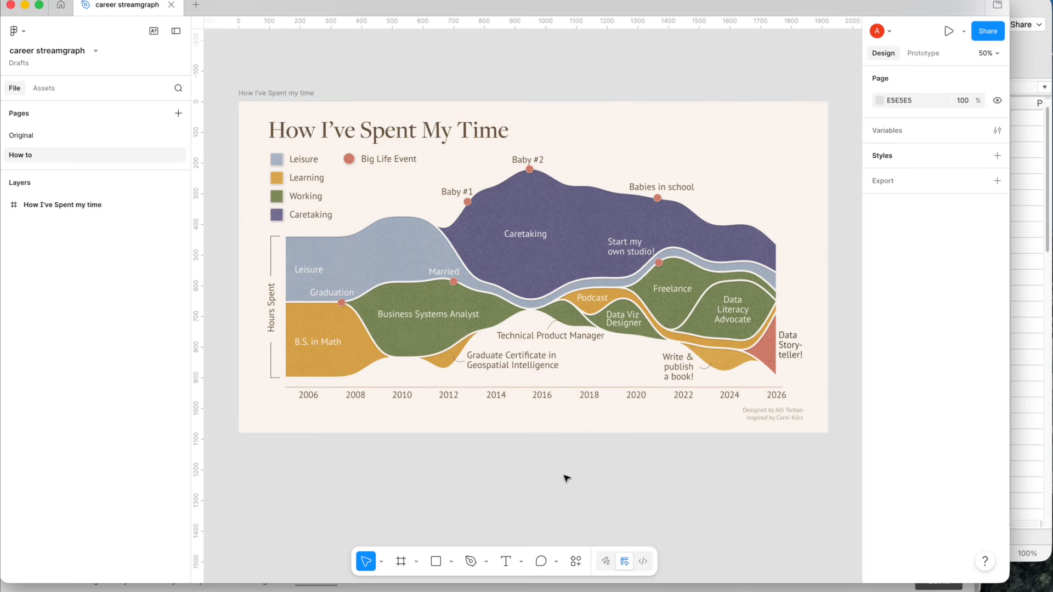
- Switch to Figma and import the career streamgraph SVG onto the How to page, below the finished design
key(minus)
key(minus)
scroll(566, 478, down, 3)
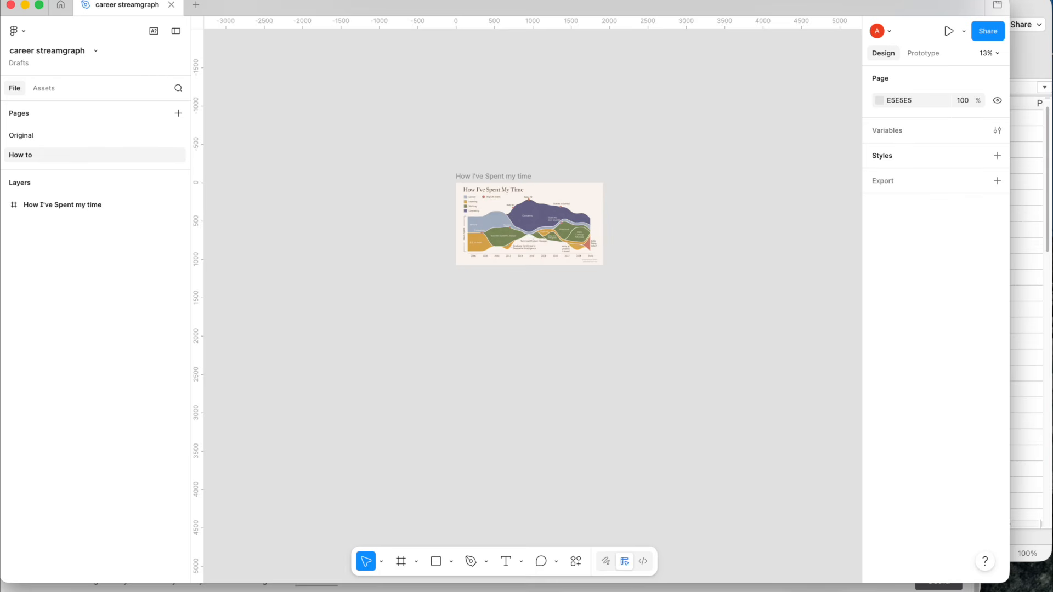
drag(810, 578, 565, 341)
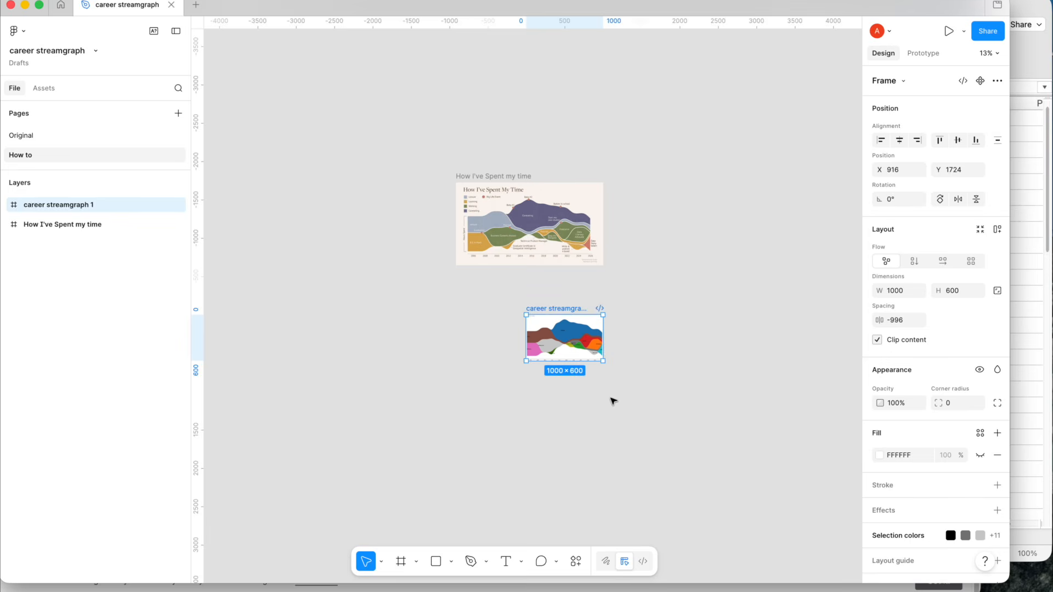
- Expand the imported career streamgraph 1 frame and delete its background layer
key(plus)
key(plus)
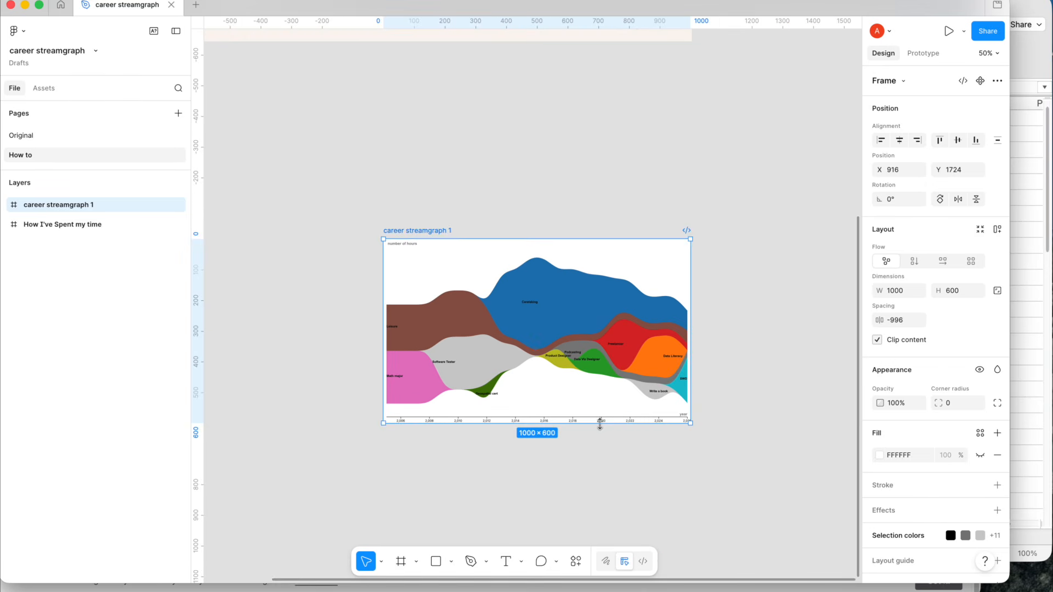
click(3, 205)
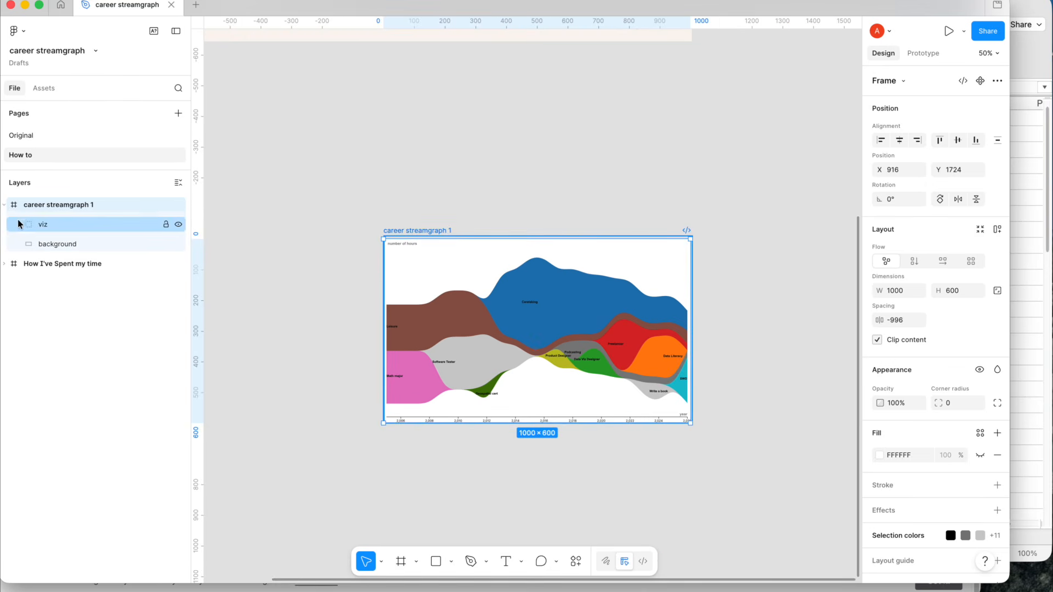
click(39, 246)
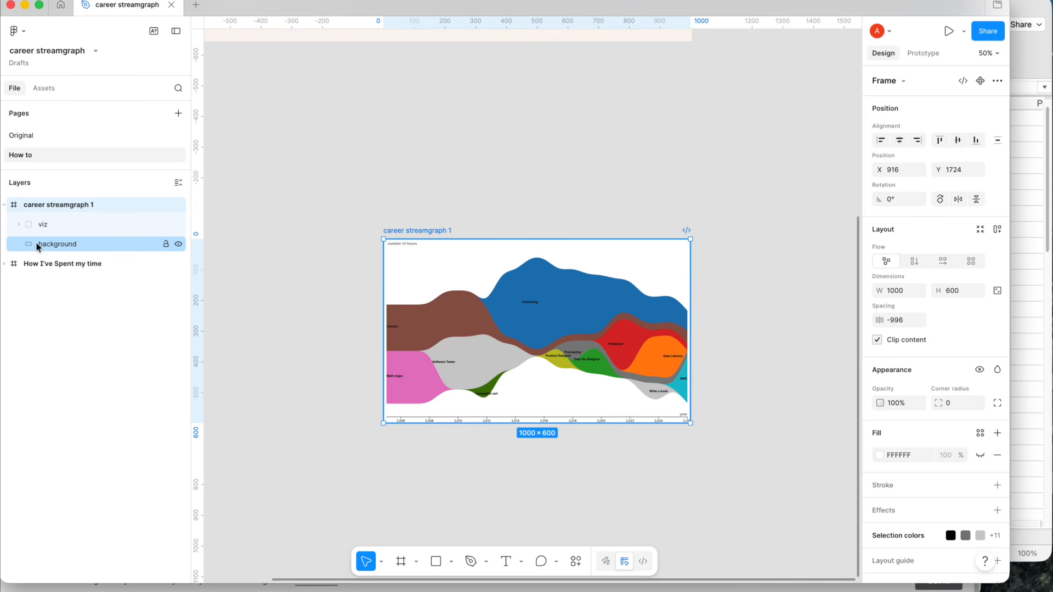
click(37, 247)
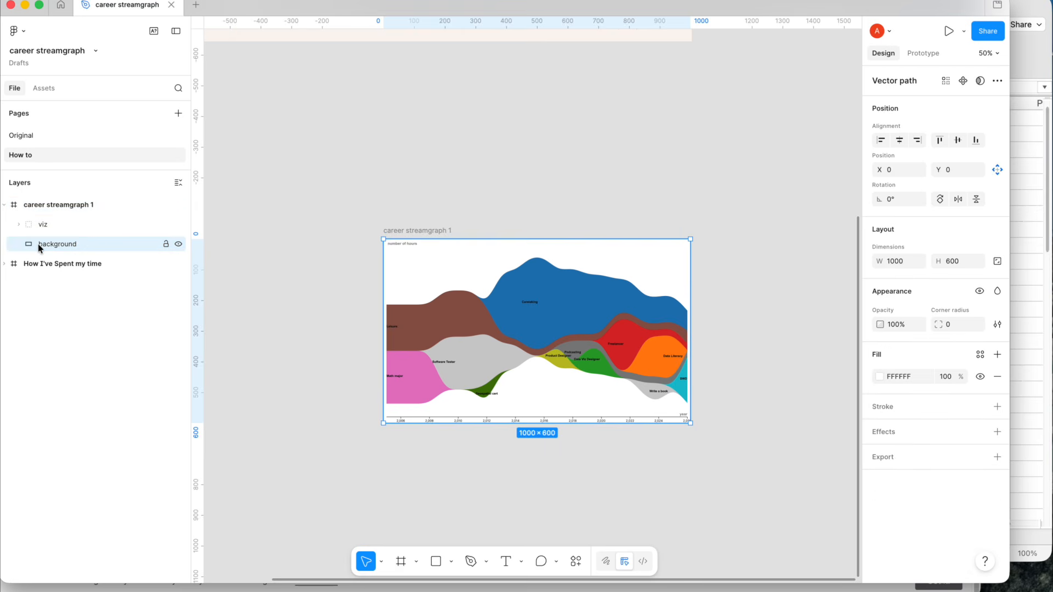
key(Delete)
- Expand the nested groups of the viz layer and delete the stray Text layer and the number of hours label
click(18, 225)
click(35, 246)
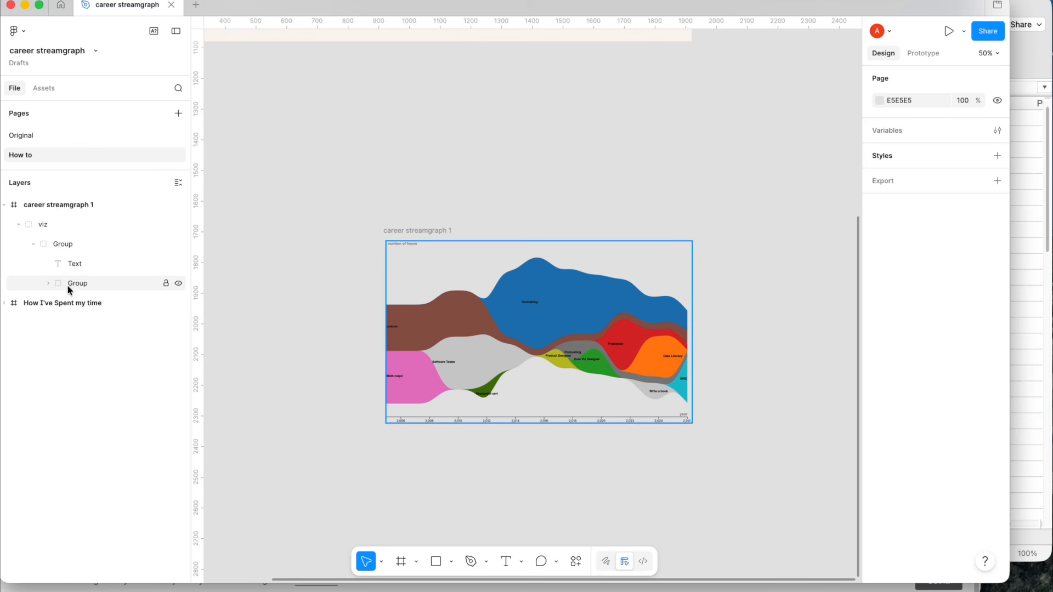
click(47, 286)
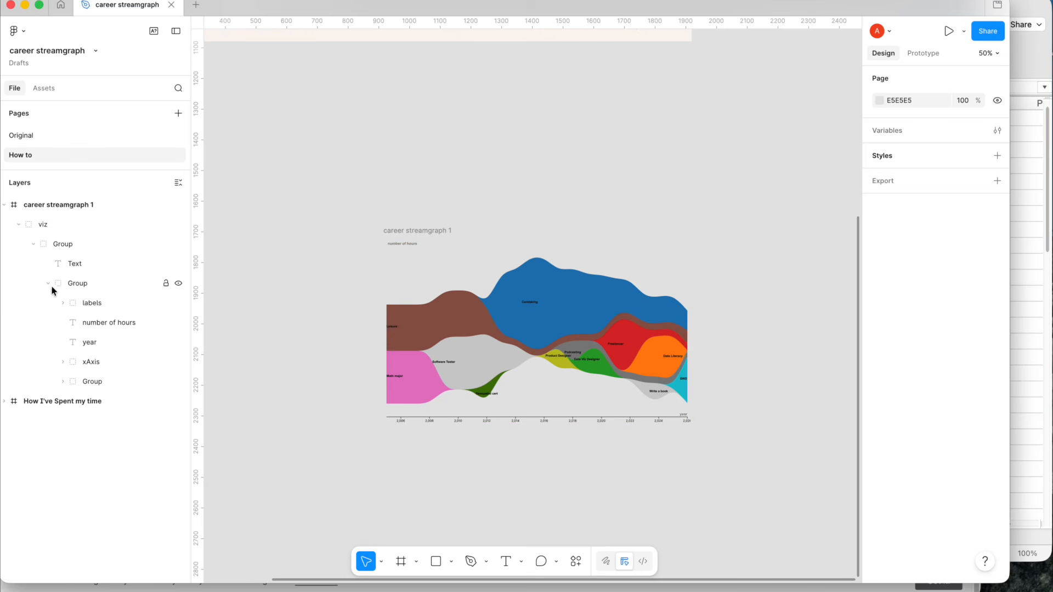
click(409, 248)
double_click(411, 248)
key(Delete)
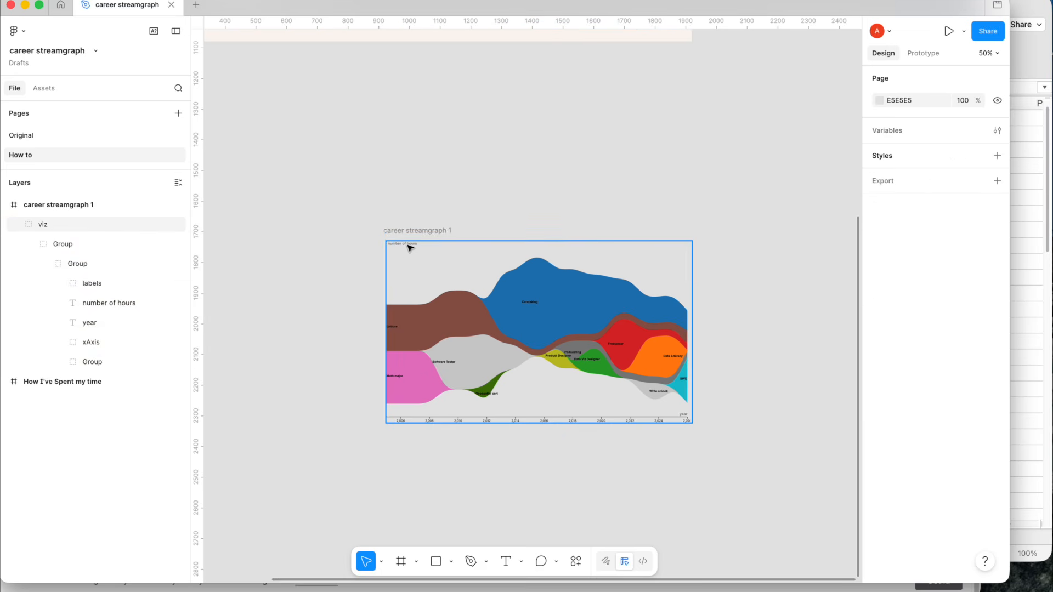
key(shift+0)
click(283, 189)
double_click(283, 190)
key(Delete)
- Change the Leisure stream's fill to the golden page color DBAD54
scroll(284, 193, down, 4)
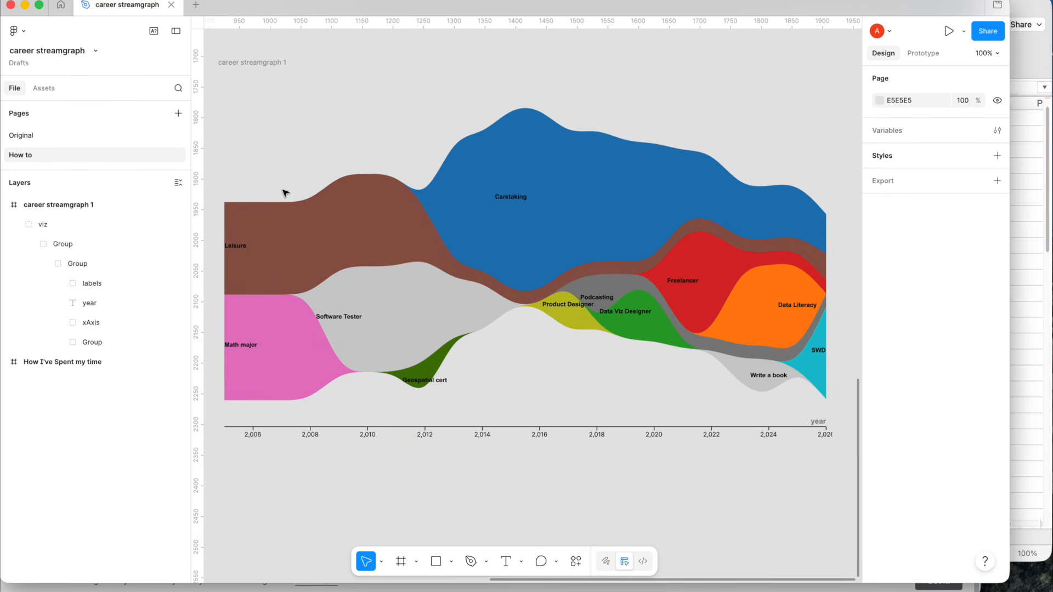
key(minus)
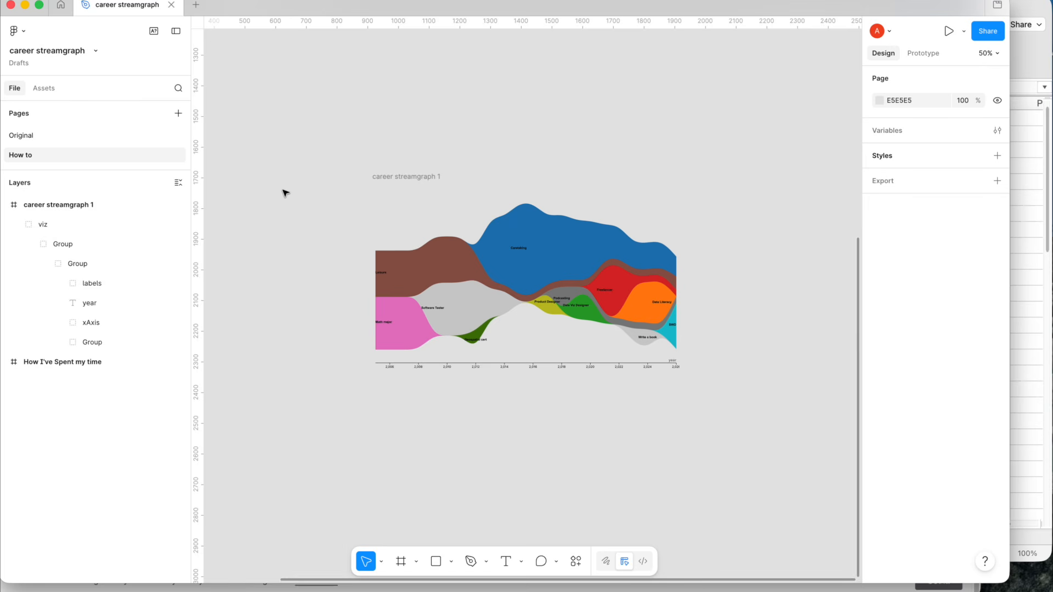
double_click(439, 260)
double_click(439, 260)
double_click(438, 259)
double_click(440, 261)
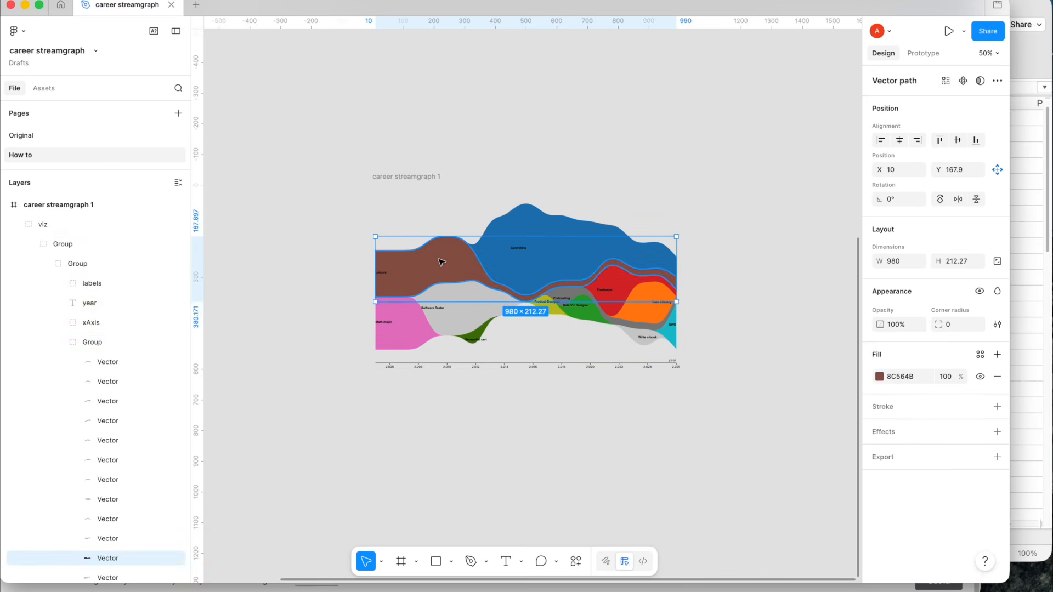
click(880, 377)
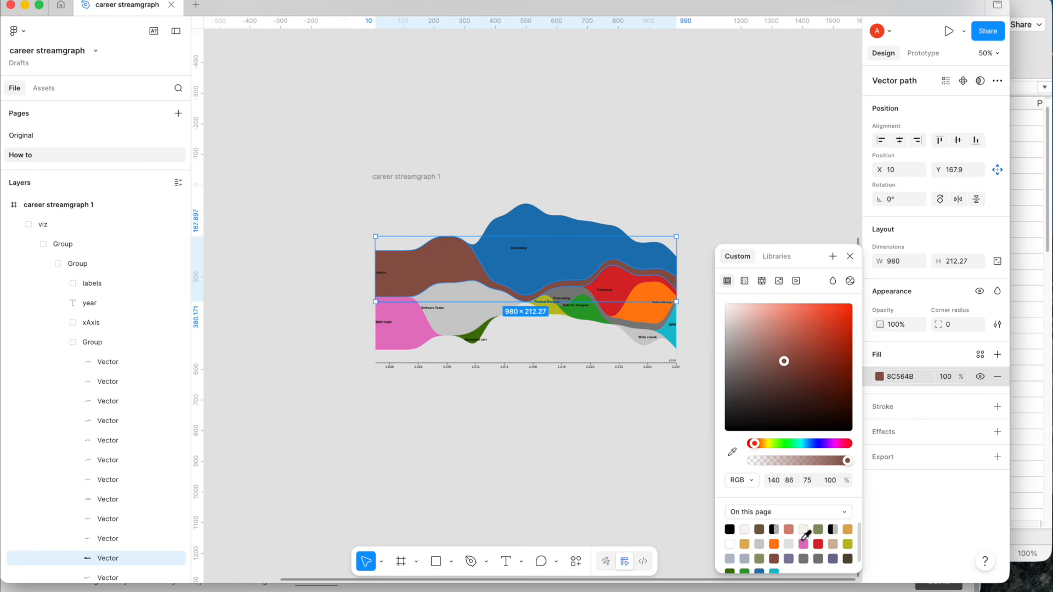
click(849, 528)
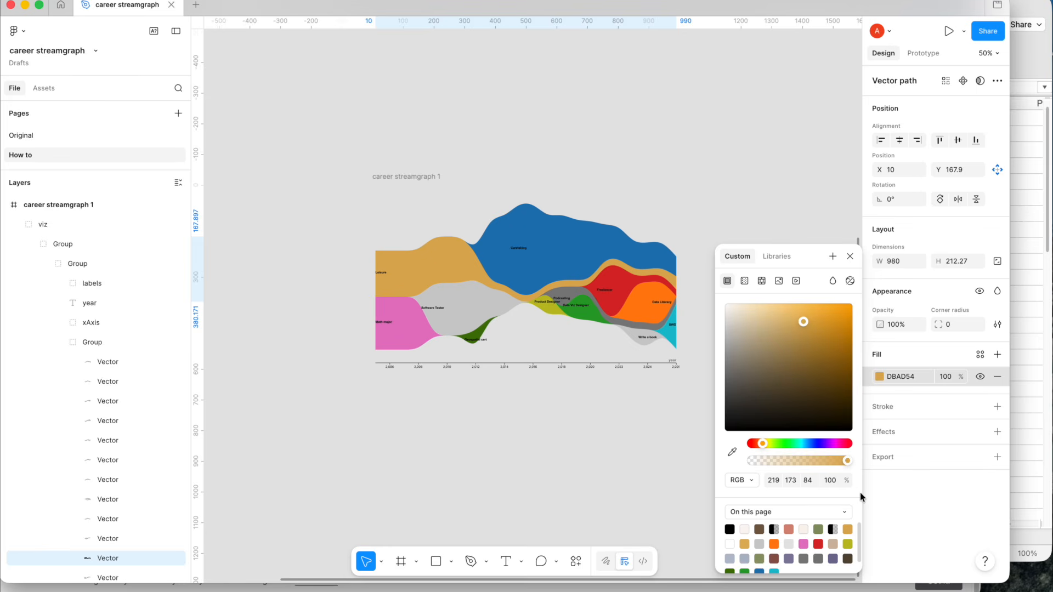
- Add a white FFFFFF inside stroke with weight 4 to the Leisure stream
click(997, 406)
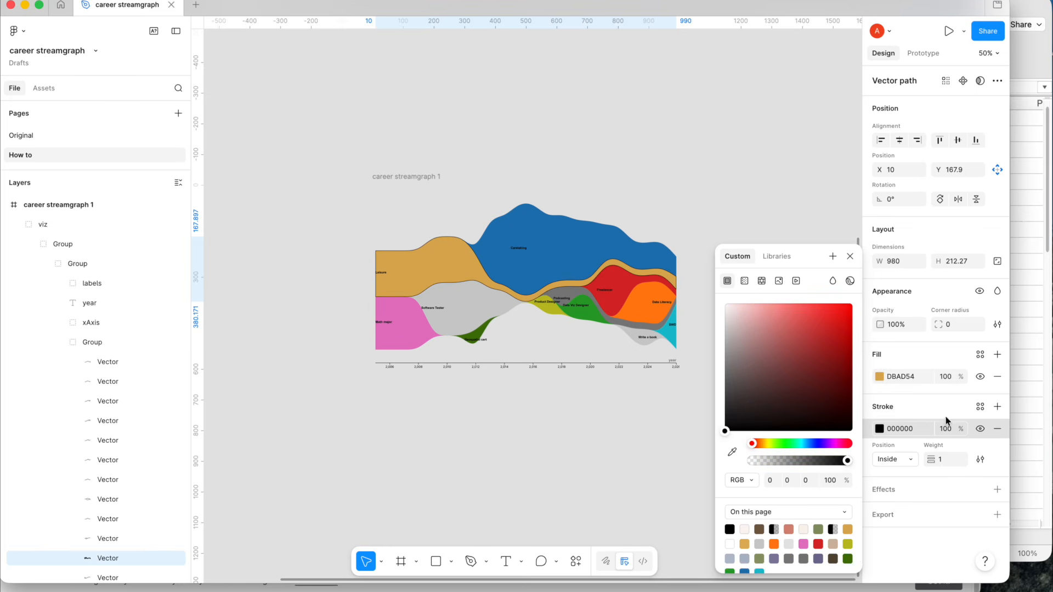
click(880, 430)
click(880, 430)
drag(770, 384, 681, 273)
drag(927, 458, 929, 458)
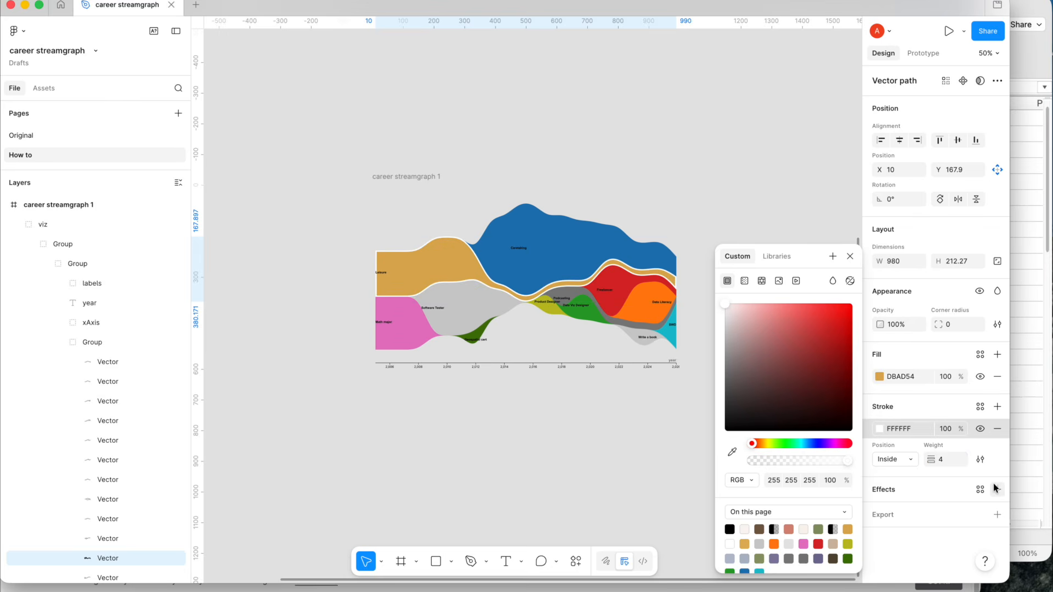
- Add an inner shadow effect to the Leisure stream
click(997, 493)
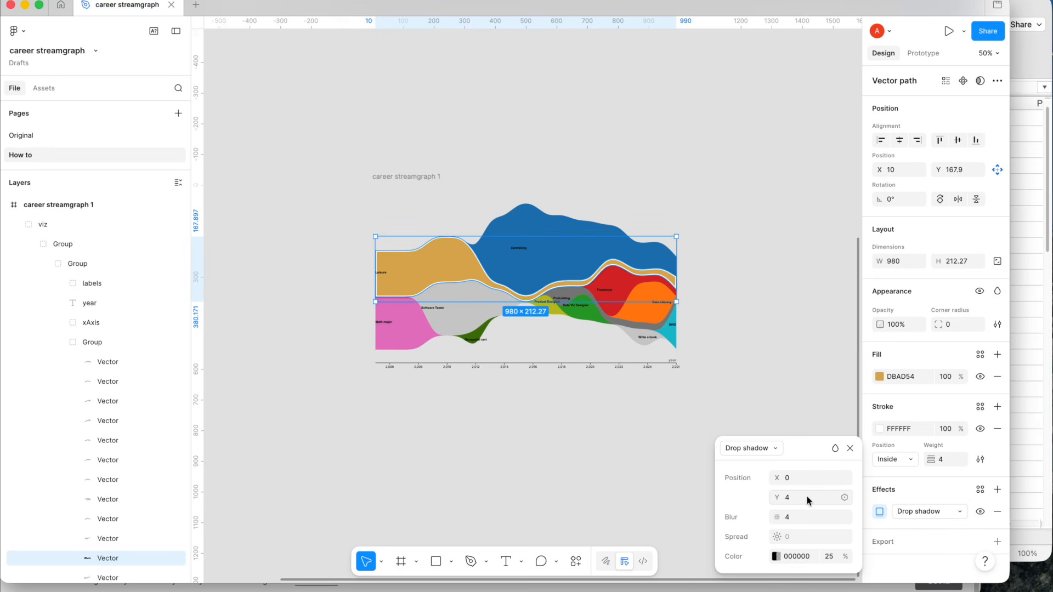
click(760, 451)
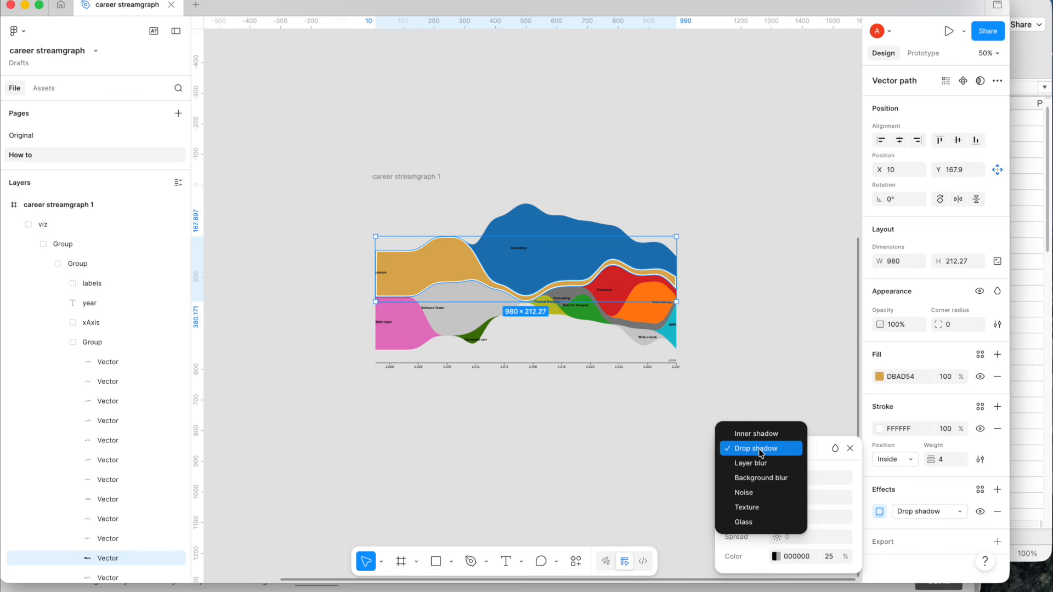
click(762, 436)
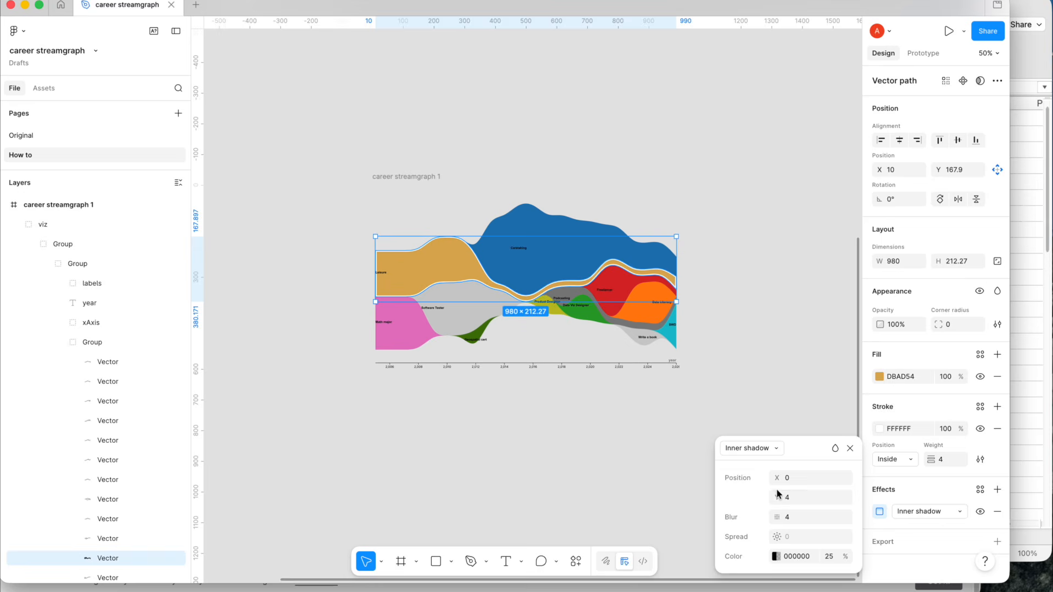
click(585, 442)
key(shift+0)
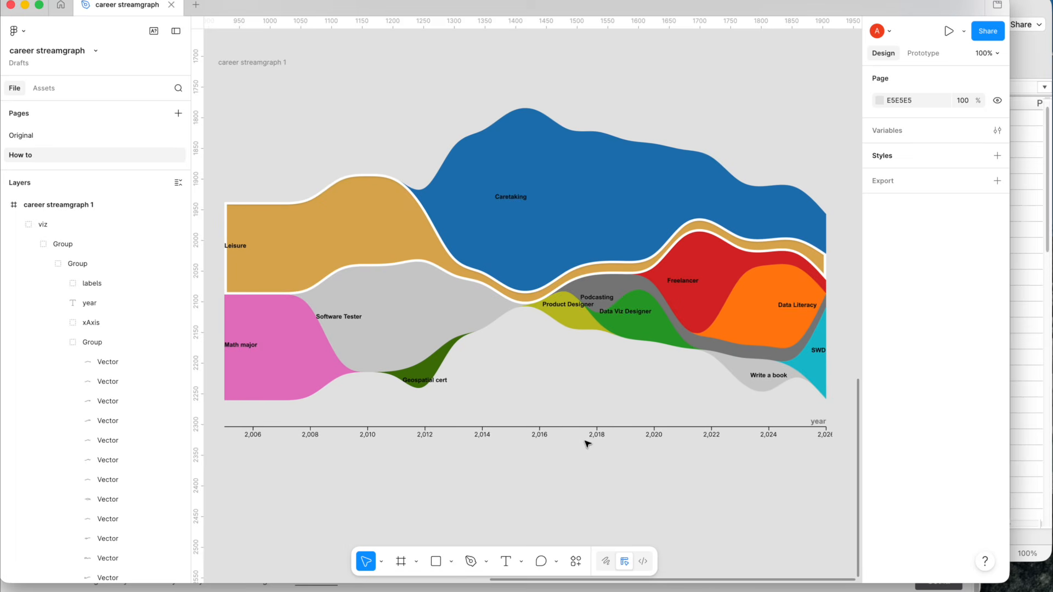
- Expand the layers of the finished How I've Spent my time frame and select the texture 1 layer
scroll(587, 444, up, 15)
scroll(587, 443, left, 3)
scroll(587, 443, down, 5)
scroll(587, 443, up, 1)
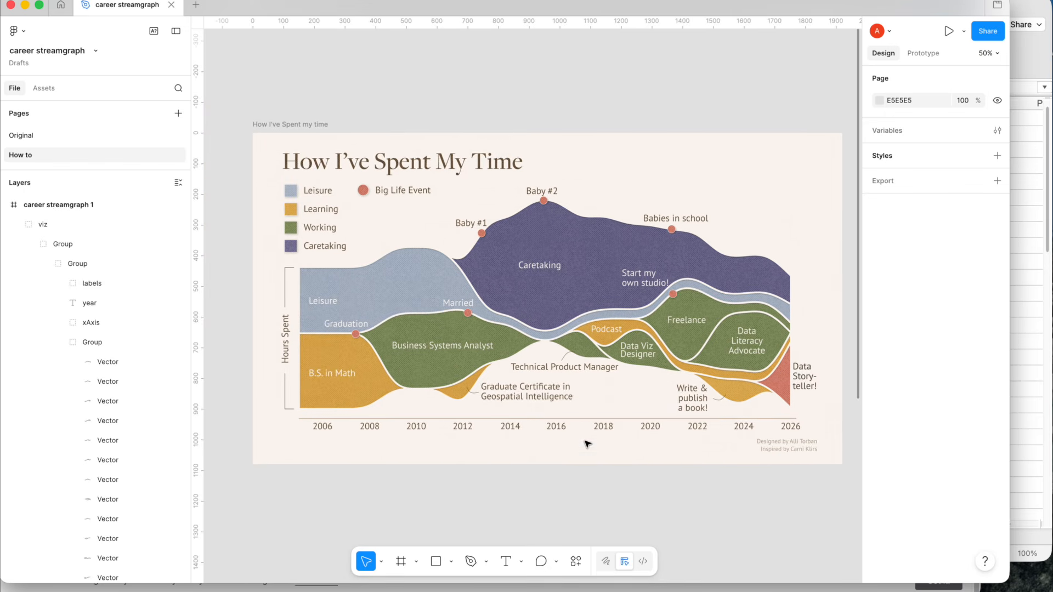
click(290, 124)
click(12, 539)
scroll(79, 520, down, 4)
click(71, 453)
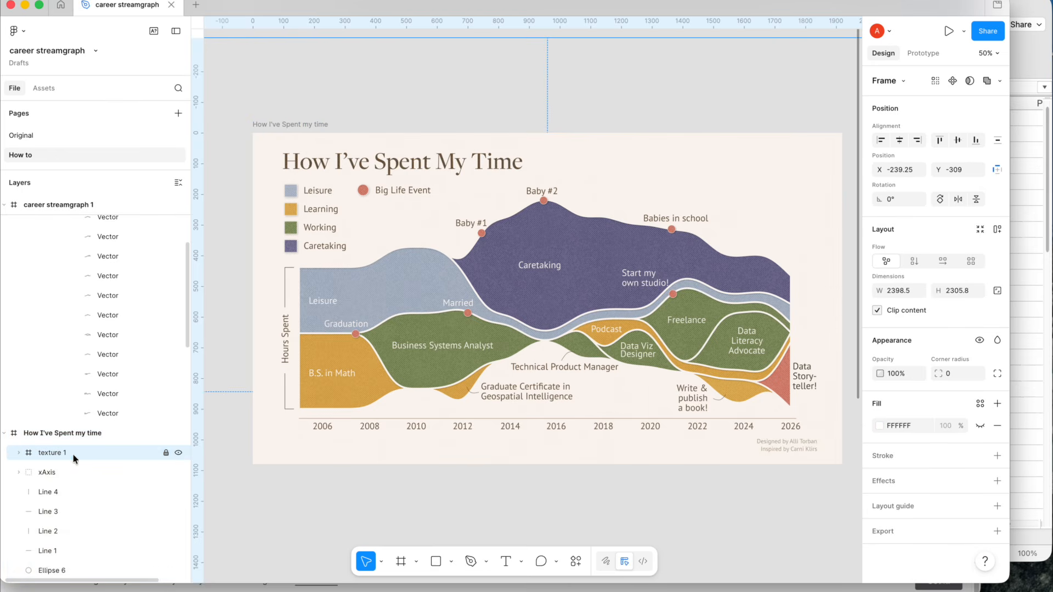
- Compare the finished design with the texture 1 layer hidden and shown, and lock that layer
click(180, 453)
click(179, 453)
key(super+equal)
key(super+equal)
click(178, 453)
click(178, 453)
click(179, 453)
key(super+minus)
key(super+minus)
click(180, 453)
click(165, 454)
- Try stretching the xAxis group taller beneath the locked texture, and undo the change
click(131, 477)
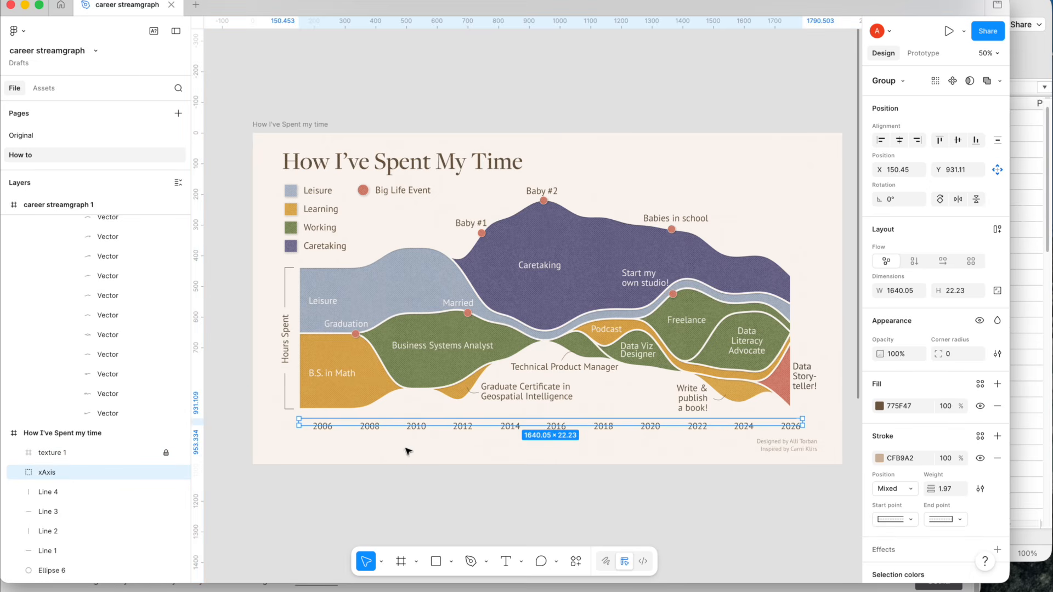
drag(417, 429, 417, 433)
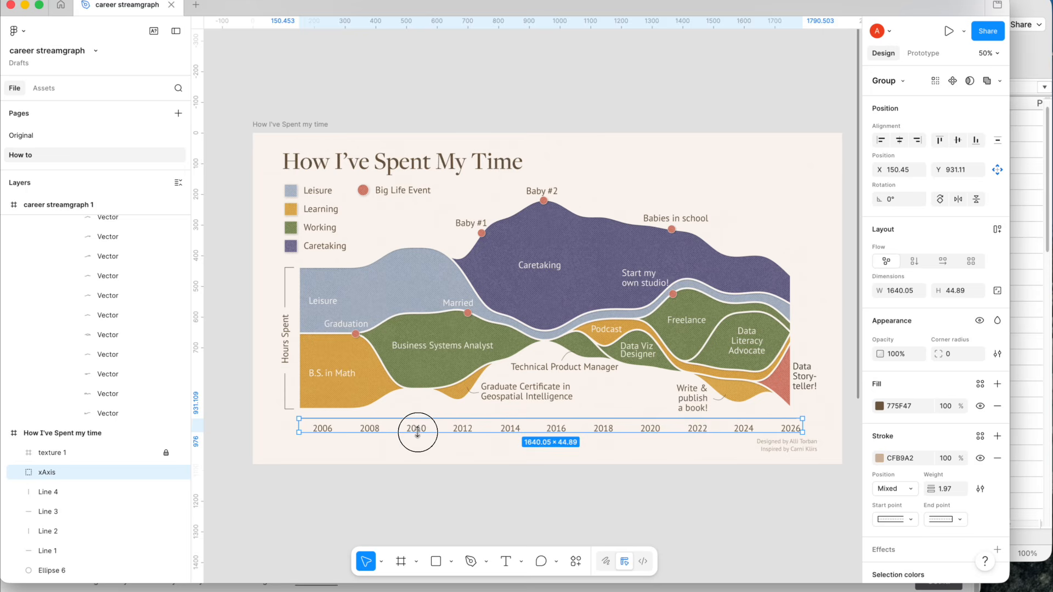
key(super+z)
click(420, 460)
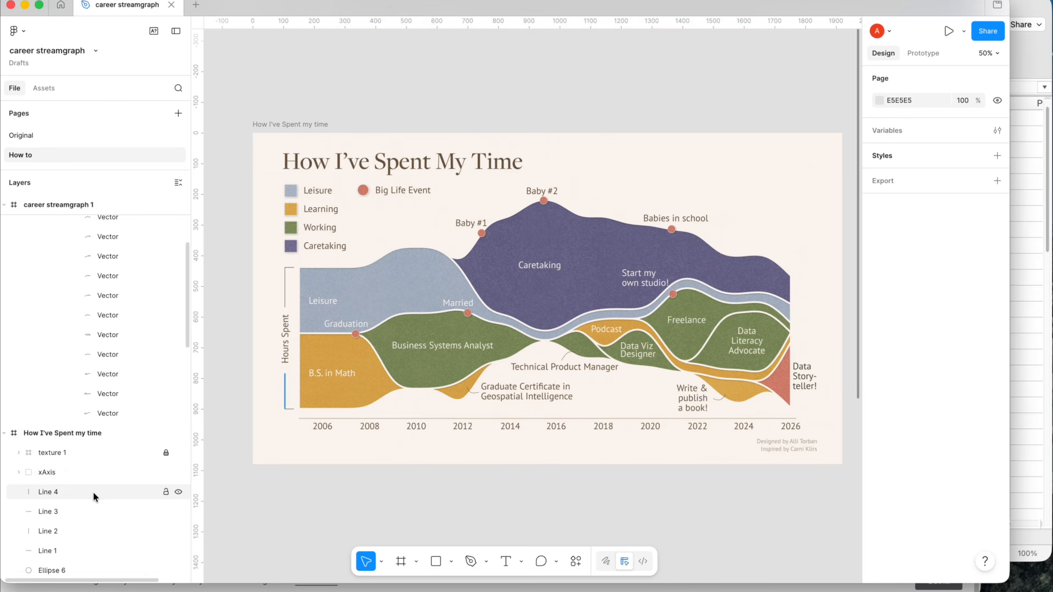
- Move the Leisure, Math major and Software Tester labels inward to the middle of their streams in the career streamgraph 1 frame
click(403, 191)
scroll(687, 223, down, 10)
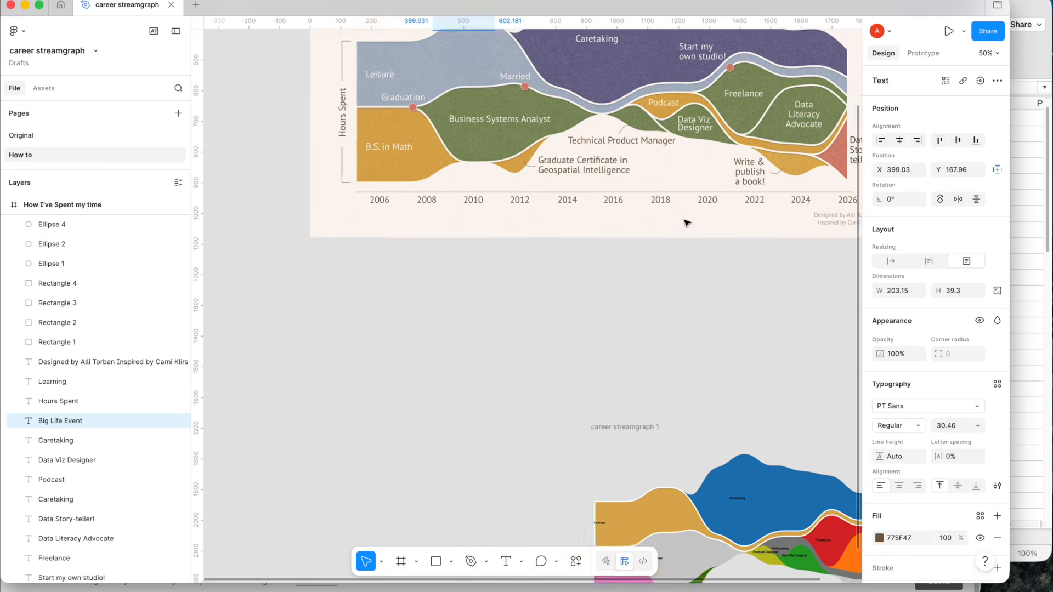
scroll(512, 299, up, 5)
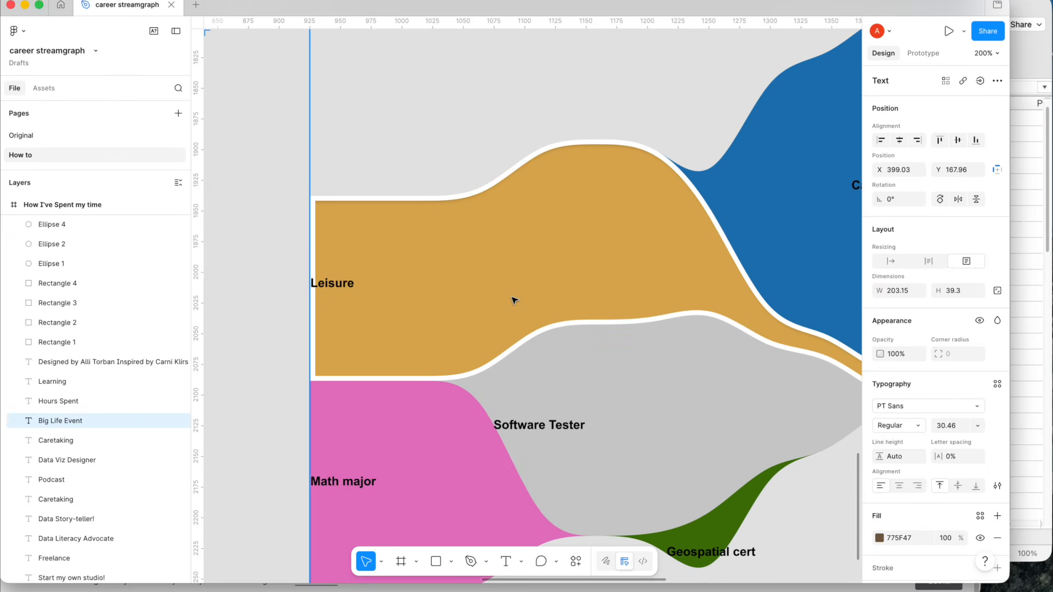
double_click(331, 284)
double_click(331, 284)
double_click(332, 285)
double_click(332, 285)
double_click(331, 286)
key(Escape)
drag(332, 284, 433, 287)
drag(343, 483, 415, 506)
drag(565, 426, 642, 415)
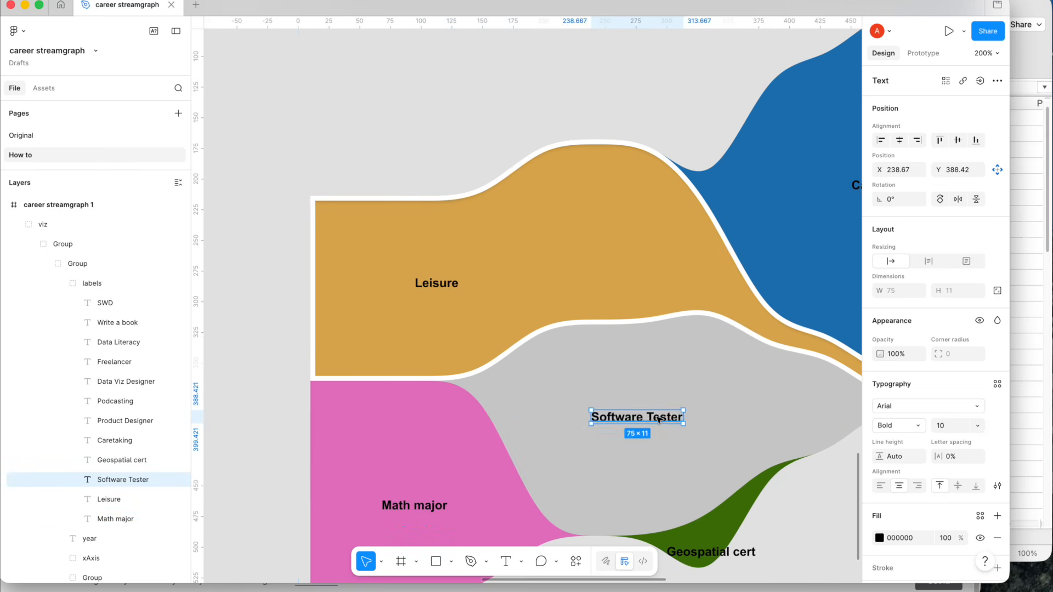
- Examine the label placement on the later streams of career streamgraph 1 and in the finished How I've Spent my time design
scroll(653, 417, right, 5)
scroll(652, 417, up, 3)
scroll(659, 421, right, 10)
scroll(659, 420, down, 3)
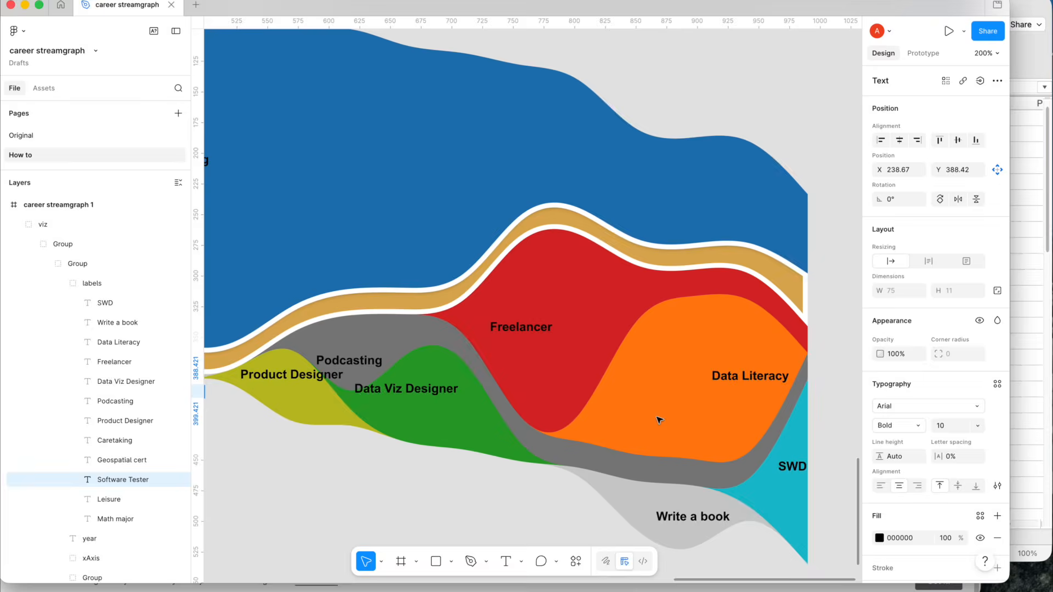
key(super+minus)
scroll(659, 420, left, 6)
scroll(659, 420, up, 12)
scroll(659, 420, up, 1)
key(super+minus)
scroll(659, 420, up, 3)
scroll(658, 420, down, 2)
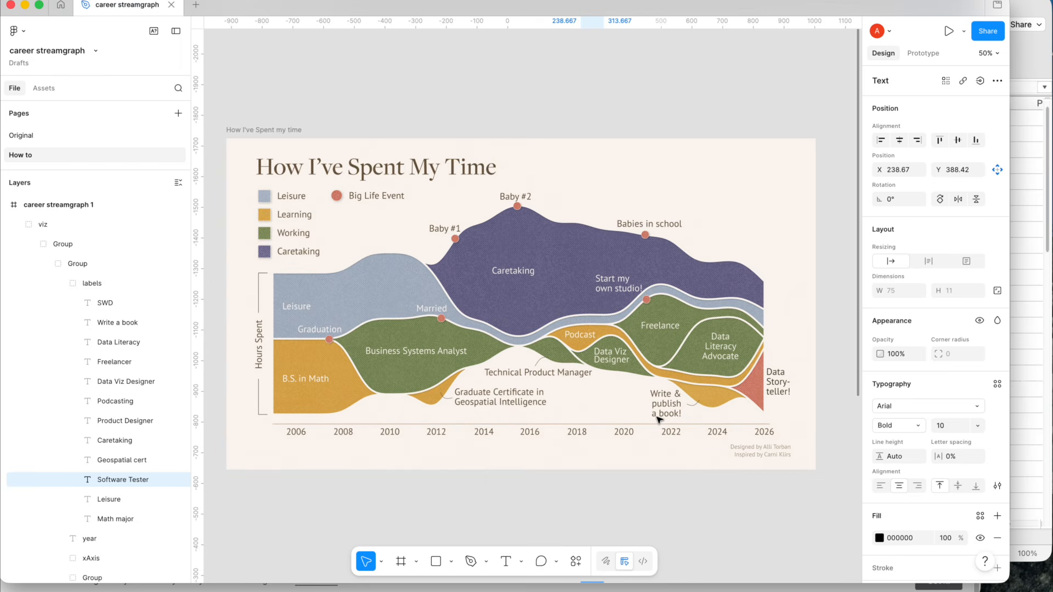
- Export the finished How I've Spent my time frame as a PNG at 2x scale
click(273, 130)
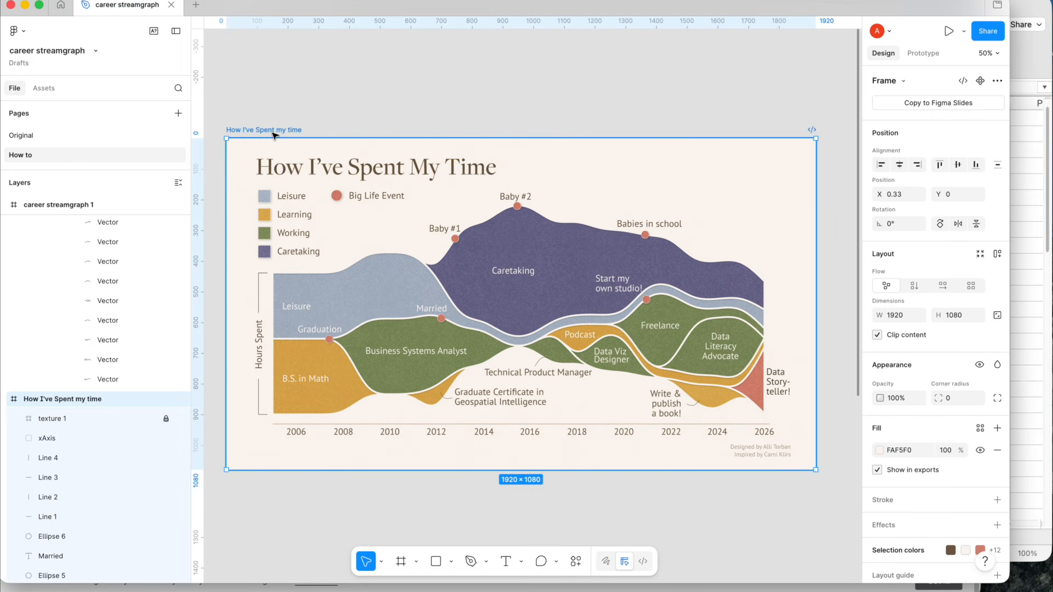
scroll(942, 367, down, 5)
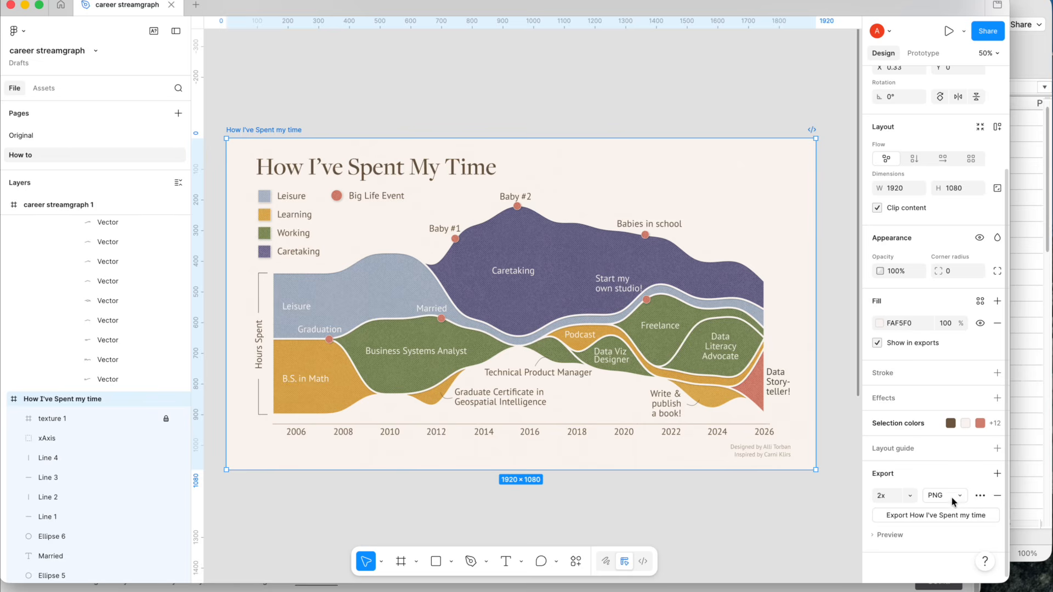
click(913, 518)
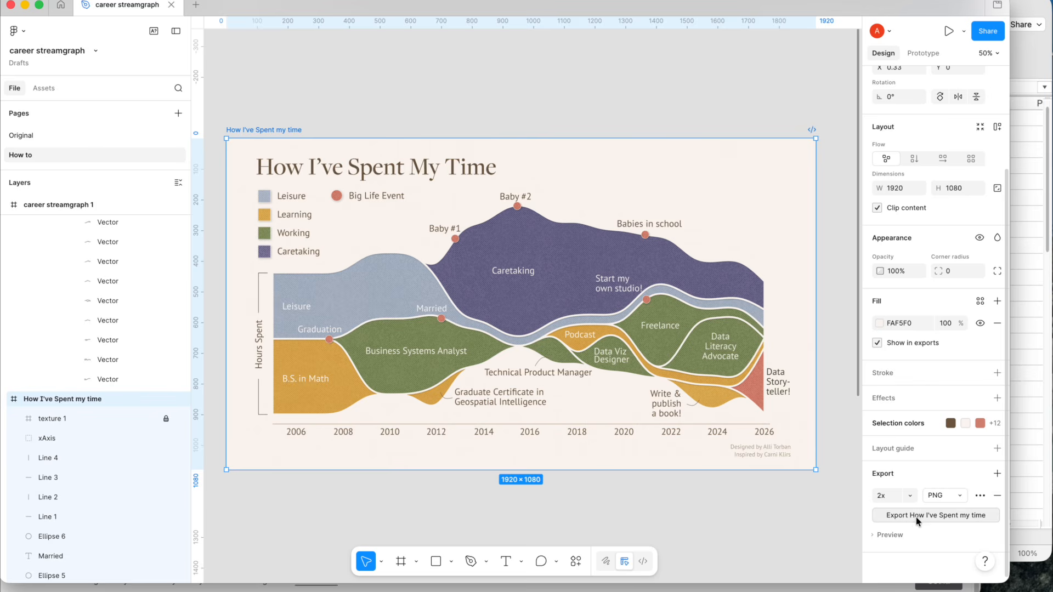